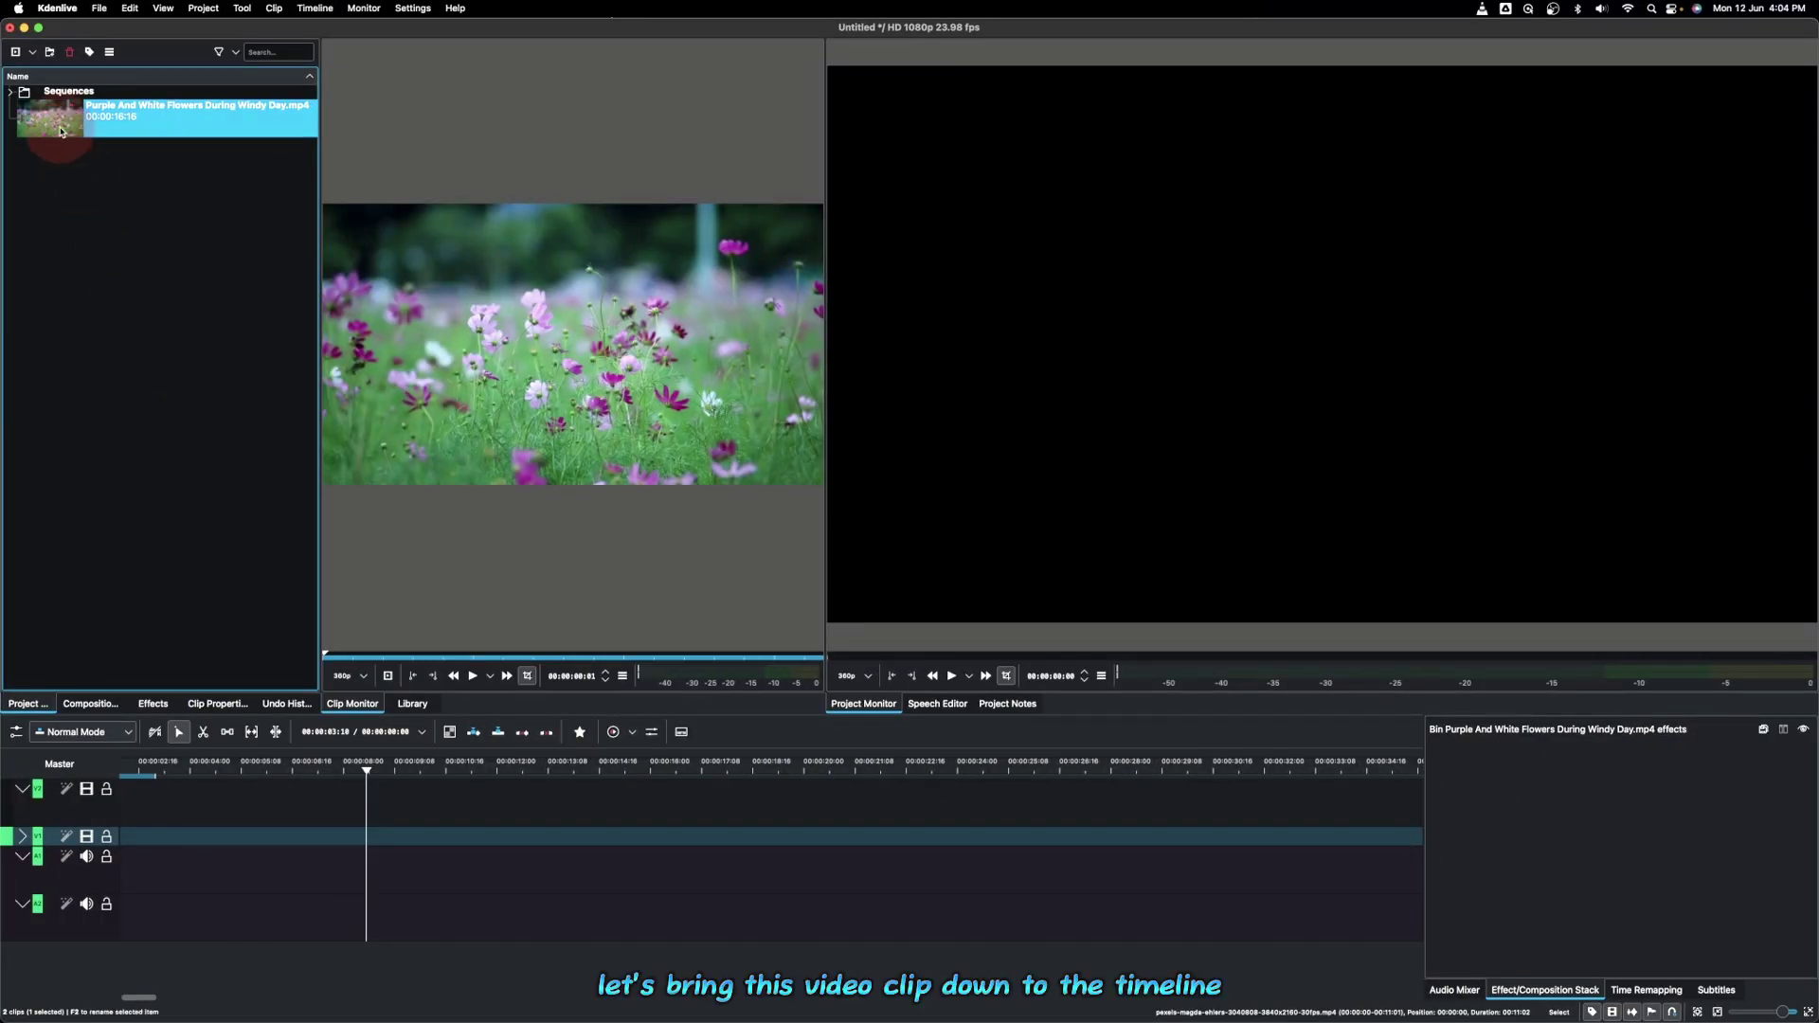
Drag the Purple And White Flowers clip to the very start of track V1
left_click_drag(49, 119, 189, 843)
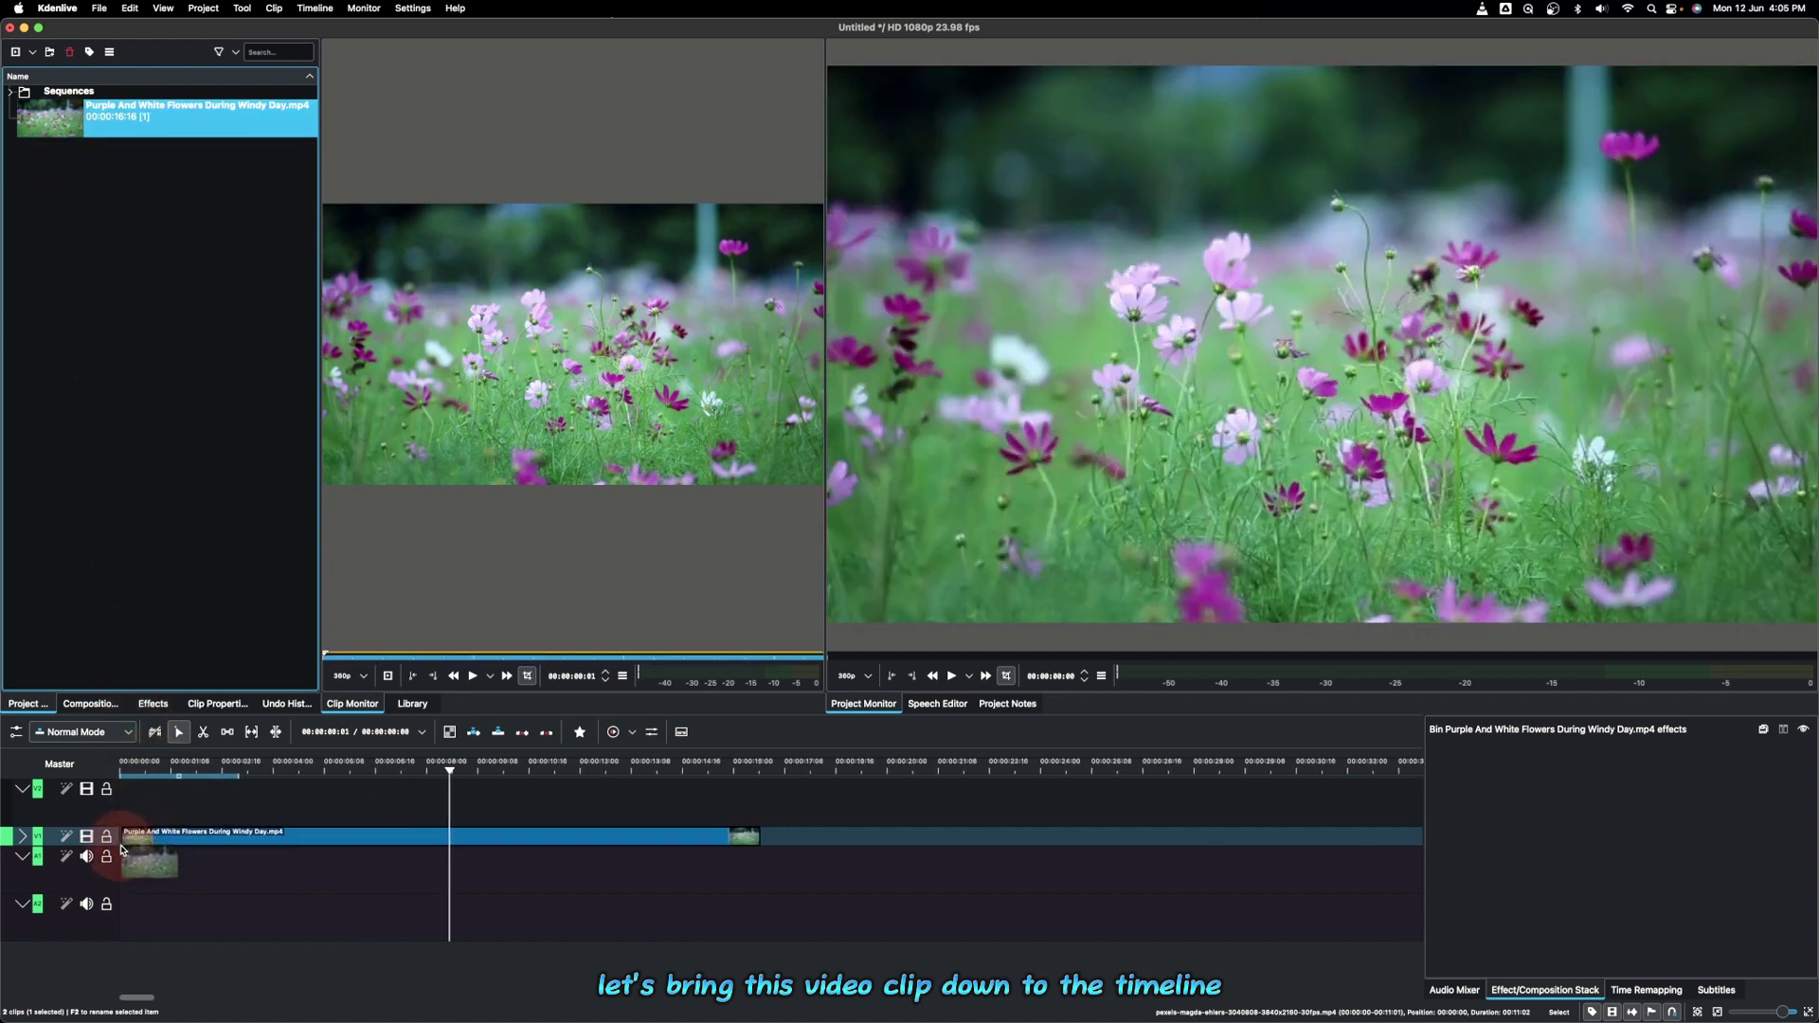
left_click(192, 836)
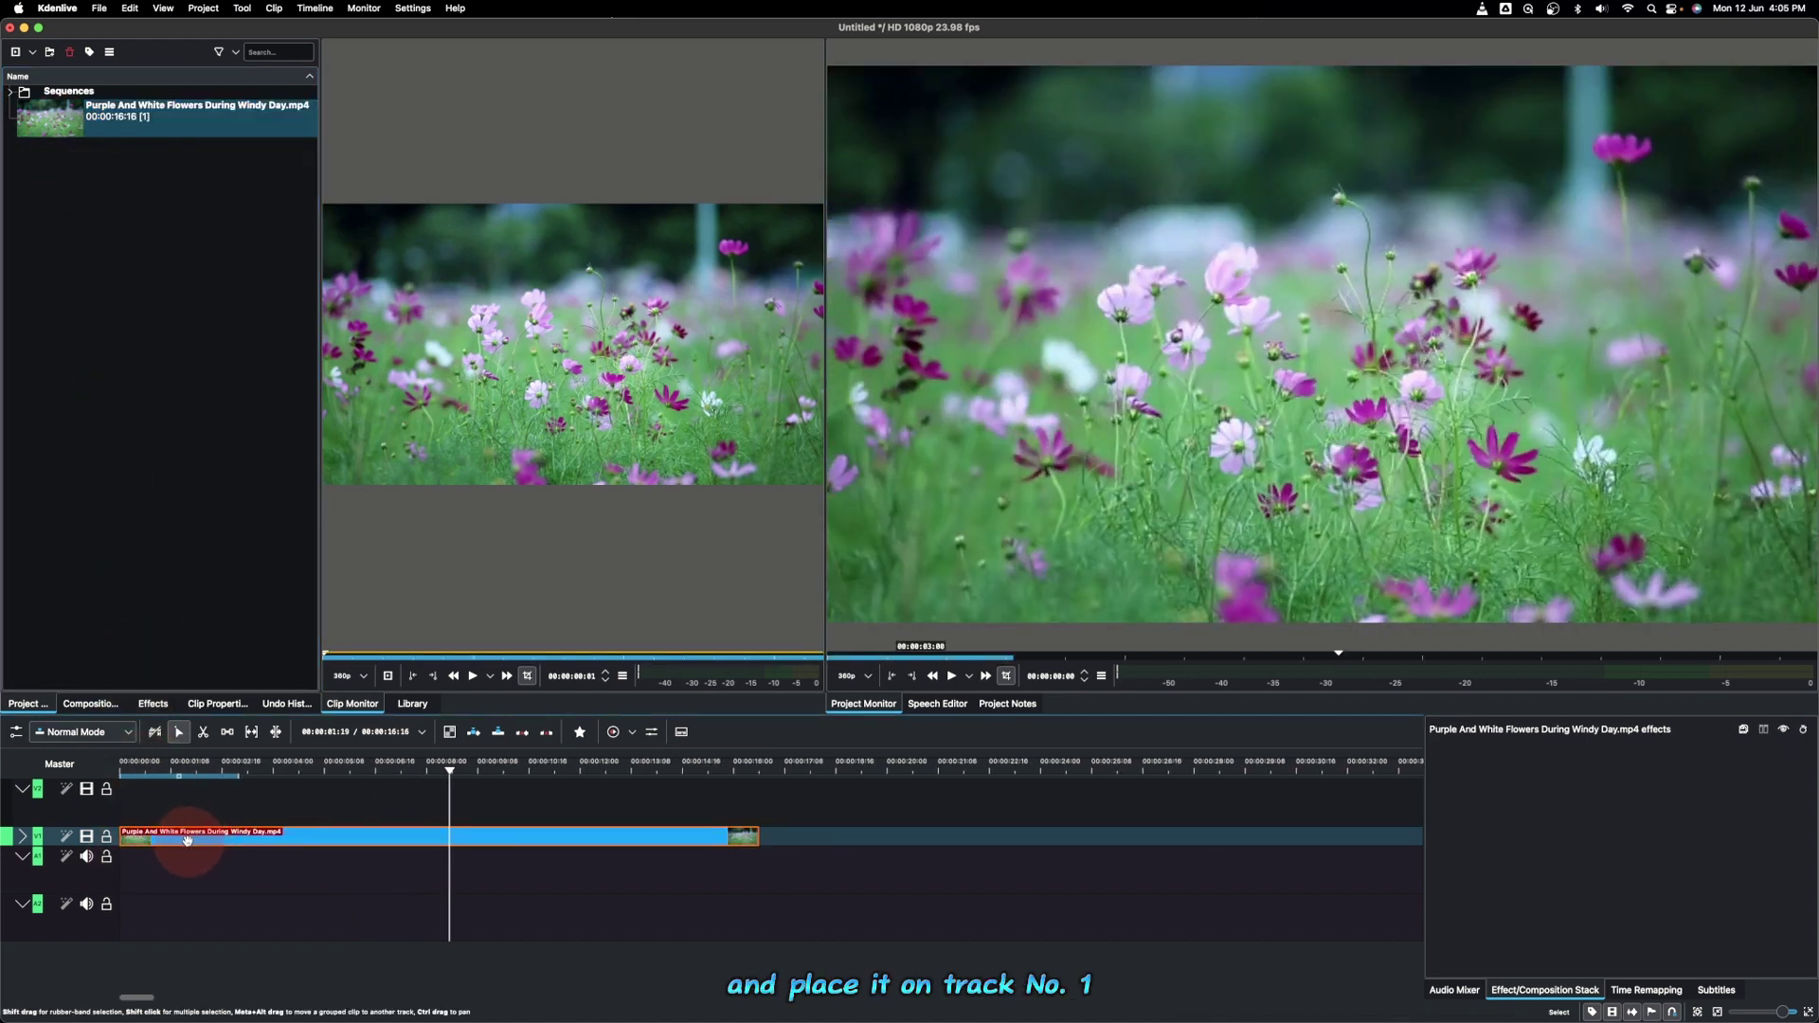
left_click(162, 341)
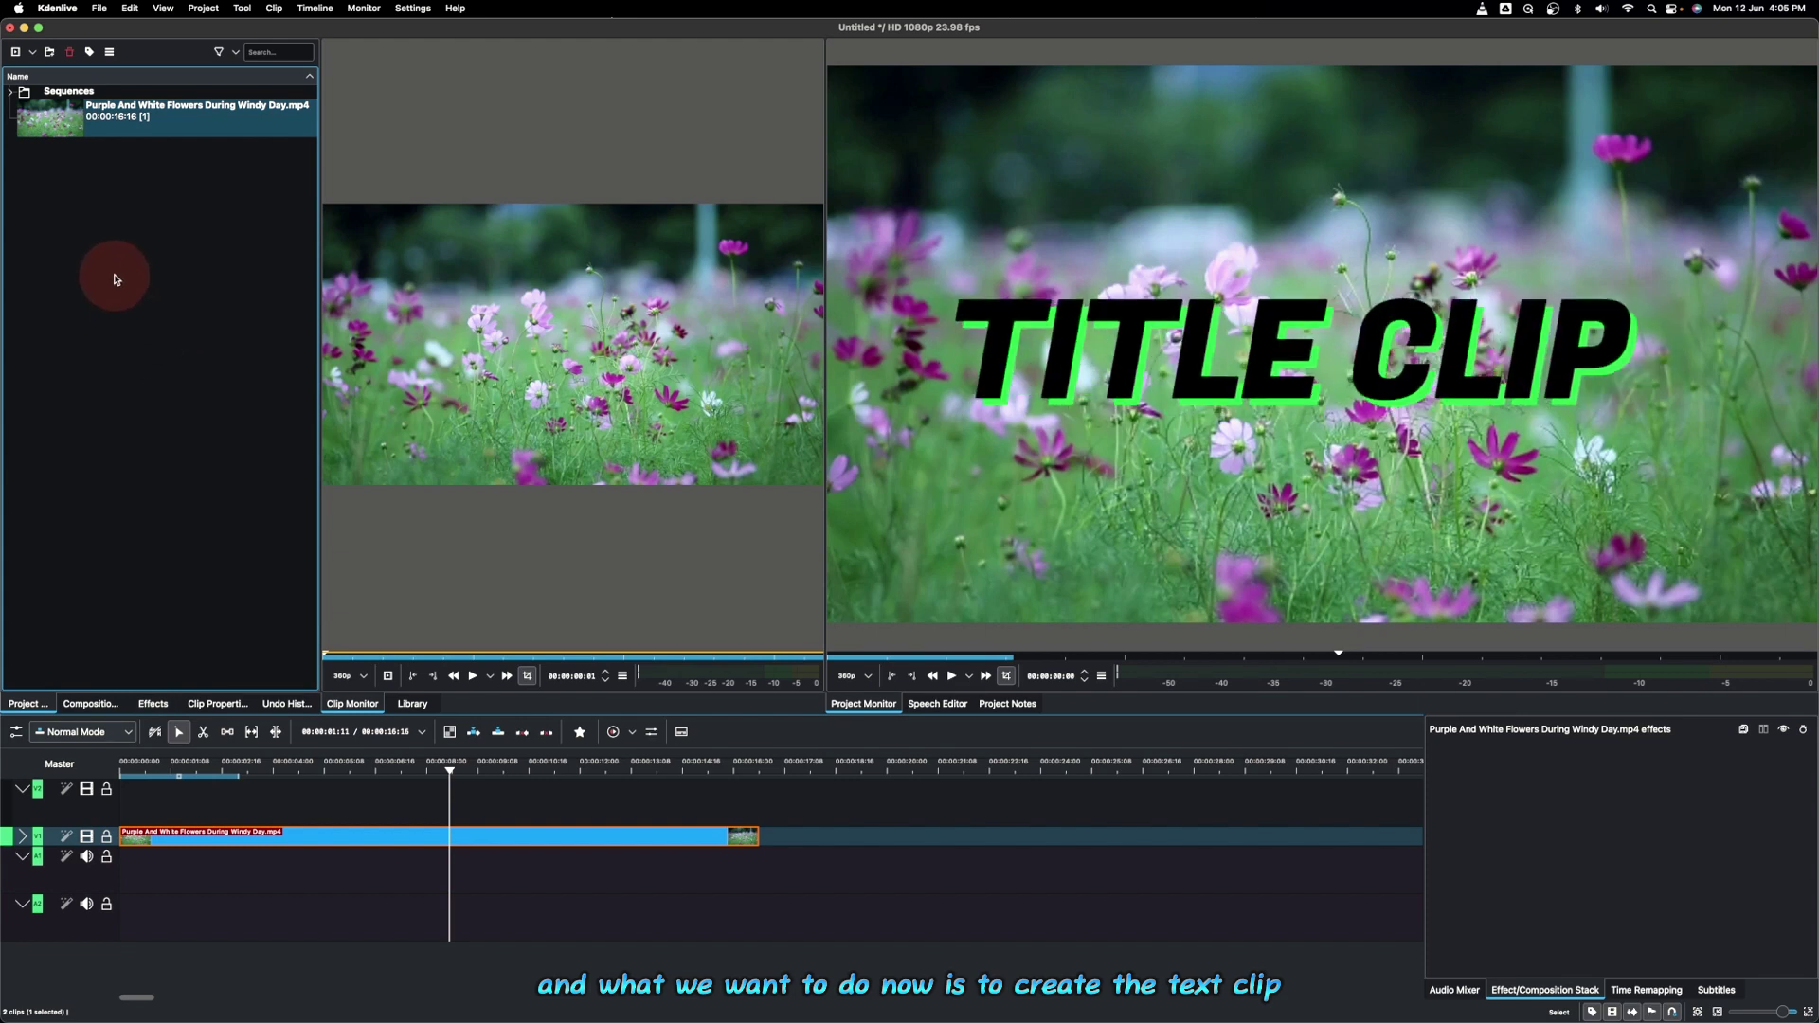
Add a new title clip from the Project Bin with Show background enabled behind the canvas
right_click(67, 189)
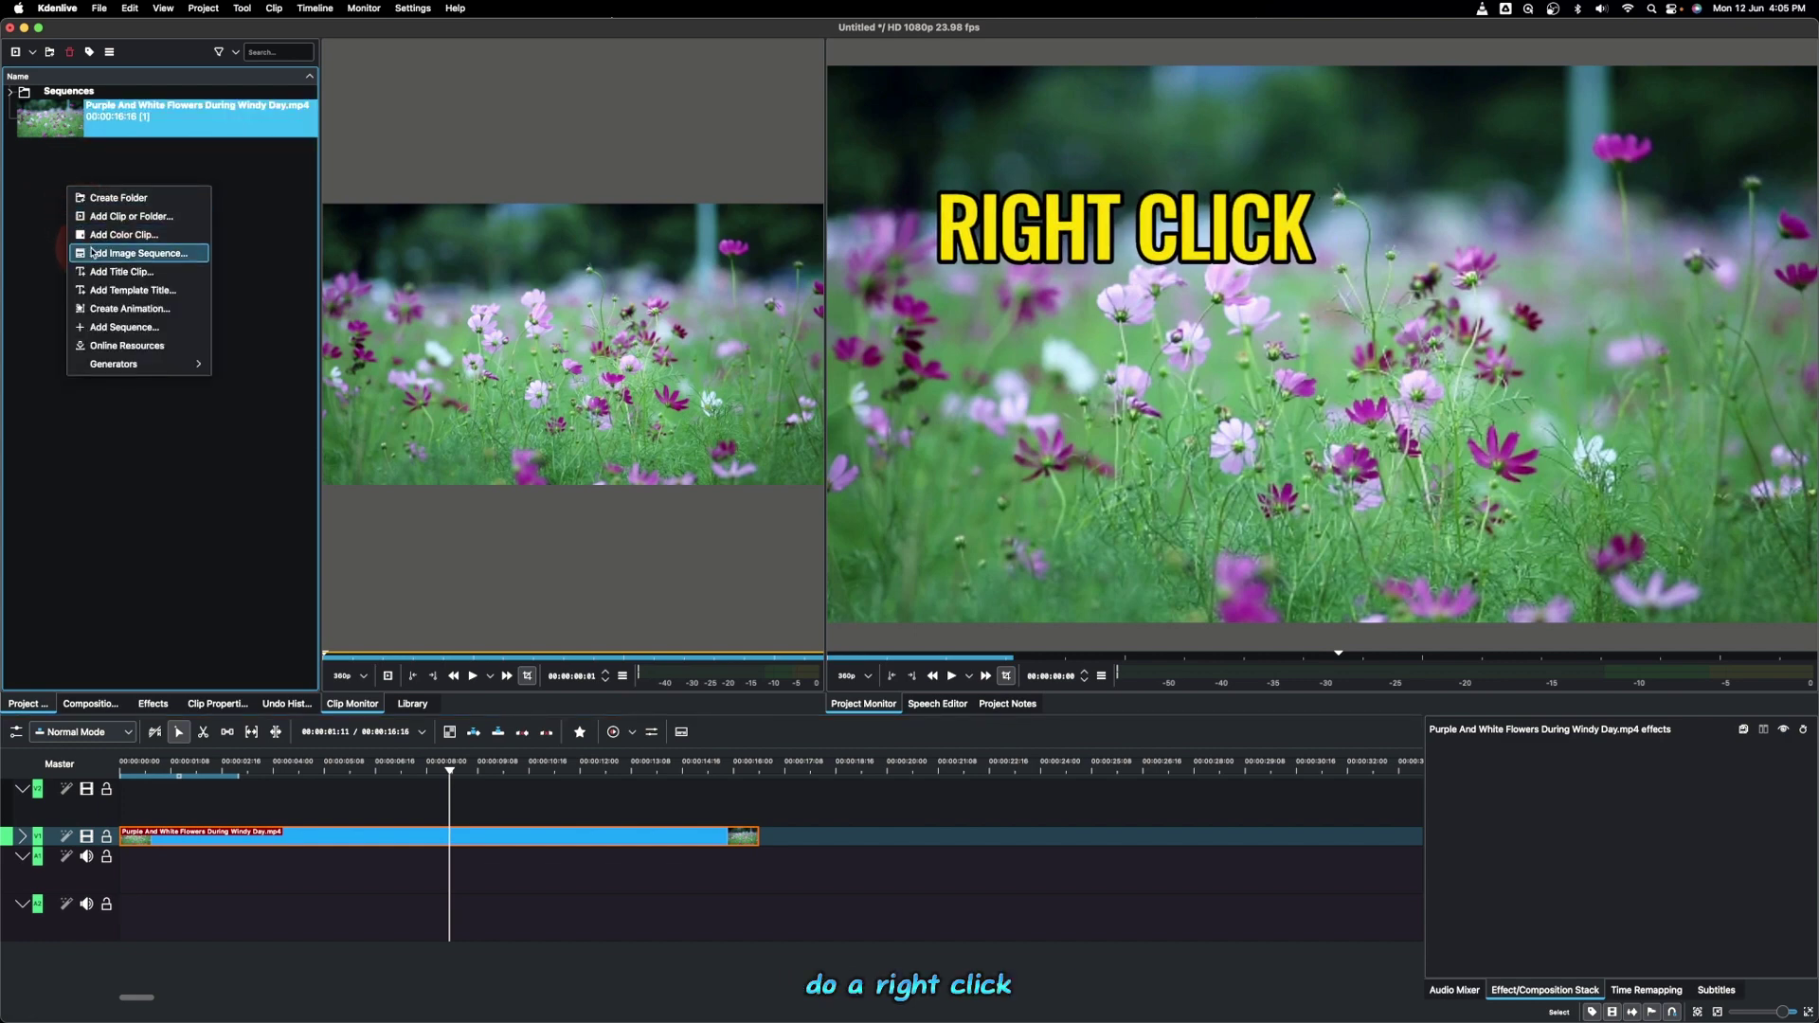
left_click(129, 274)
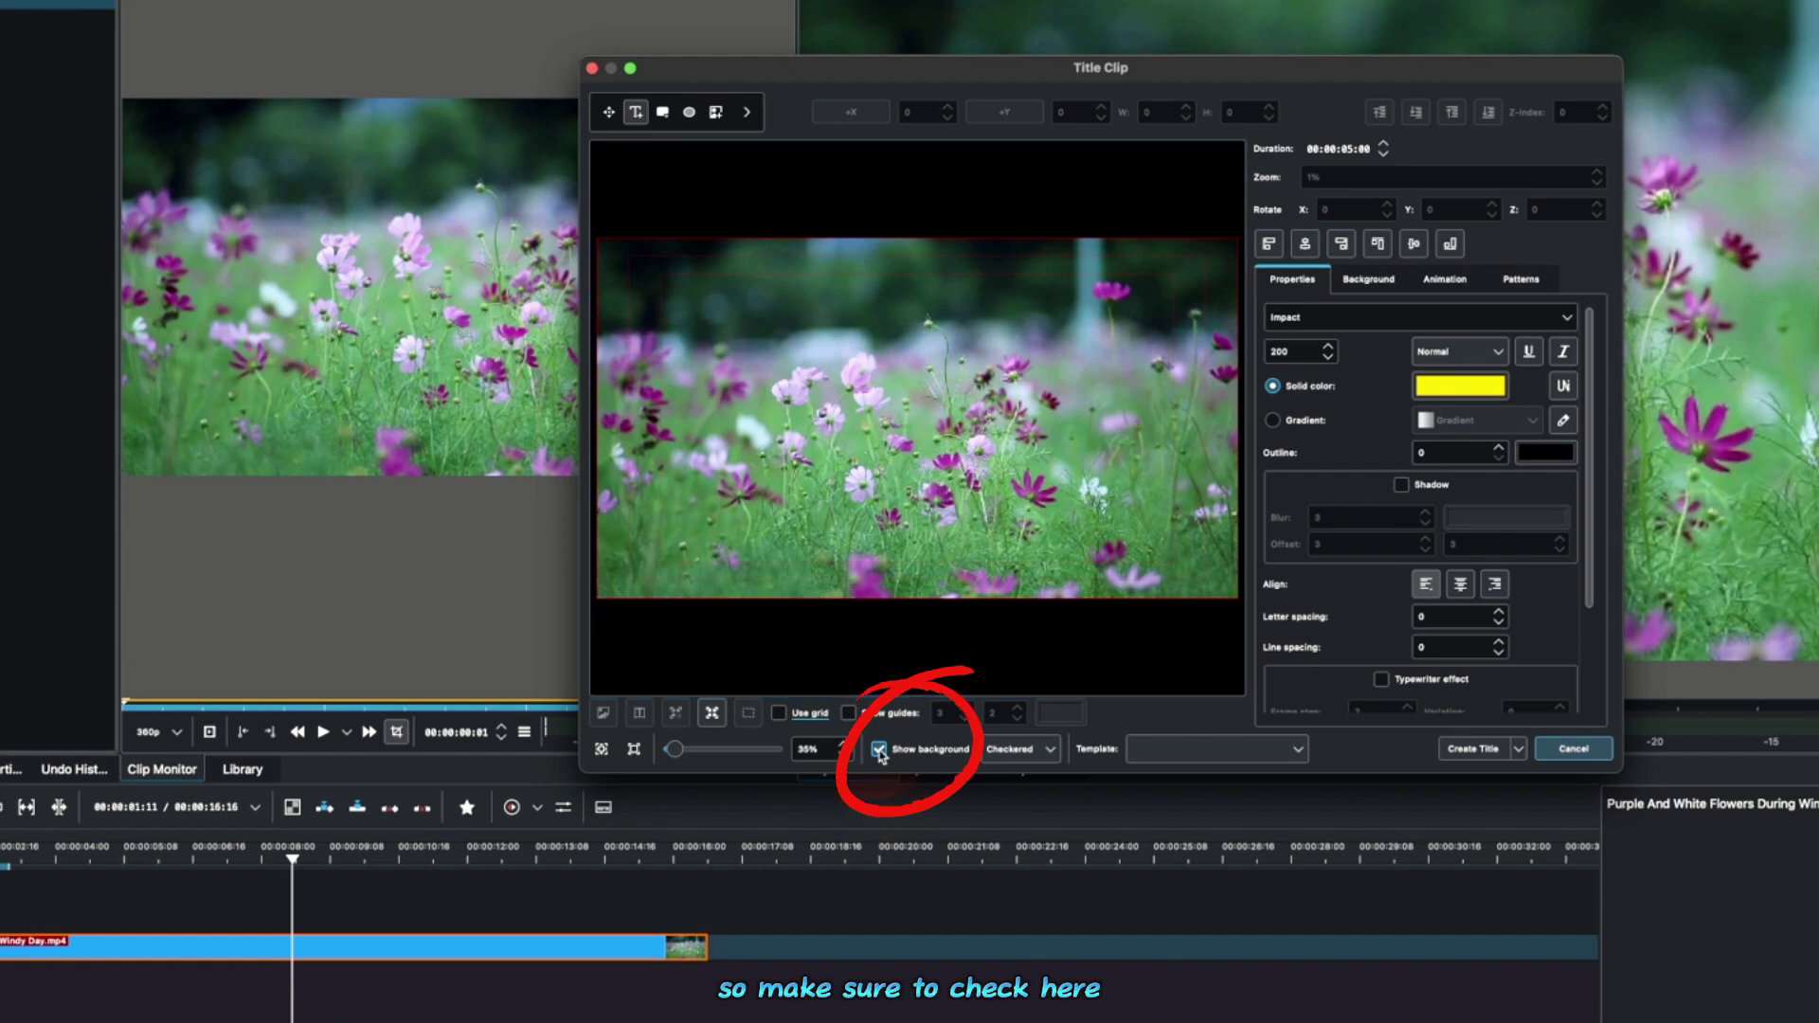
left_click(879, 750)
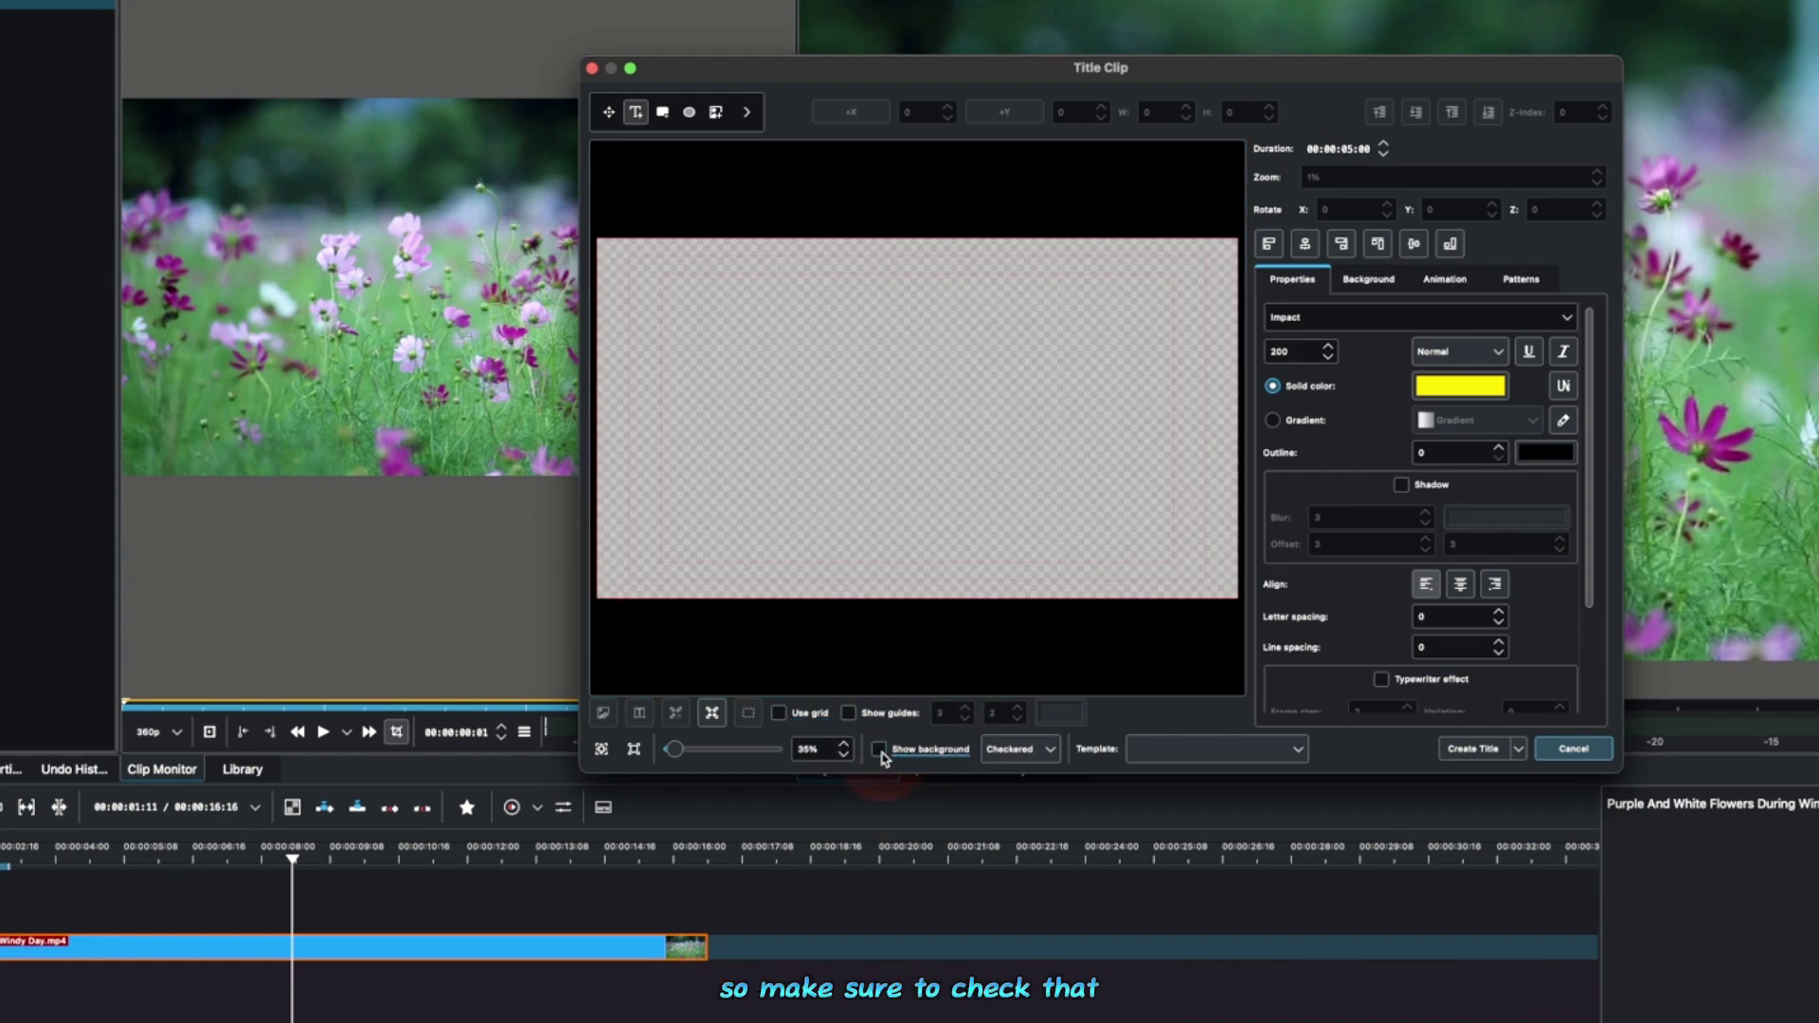
left_click(880, 750)
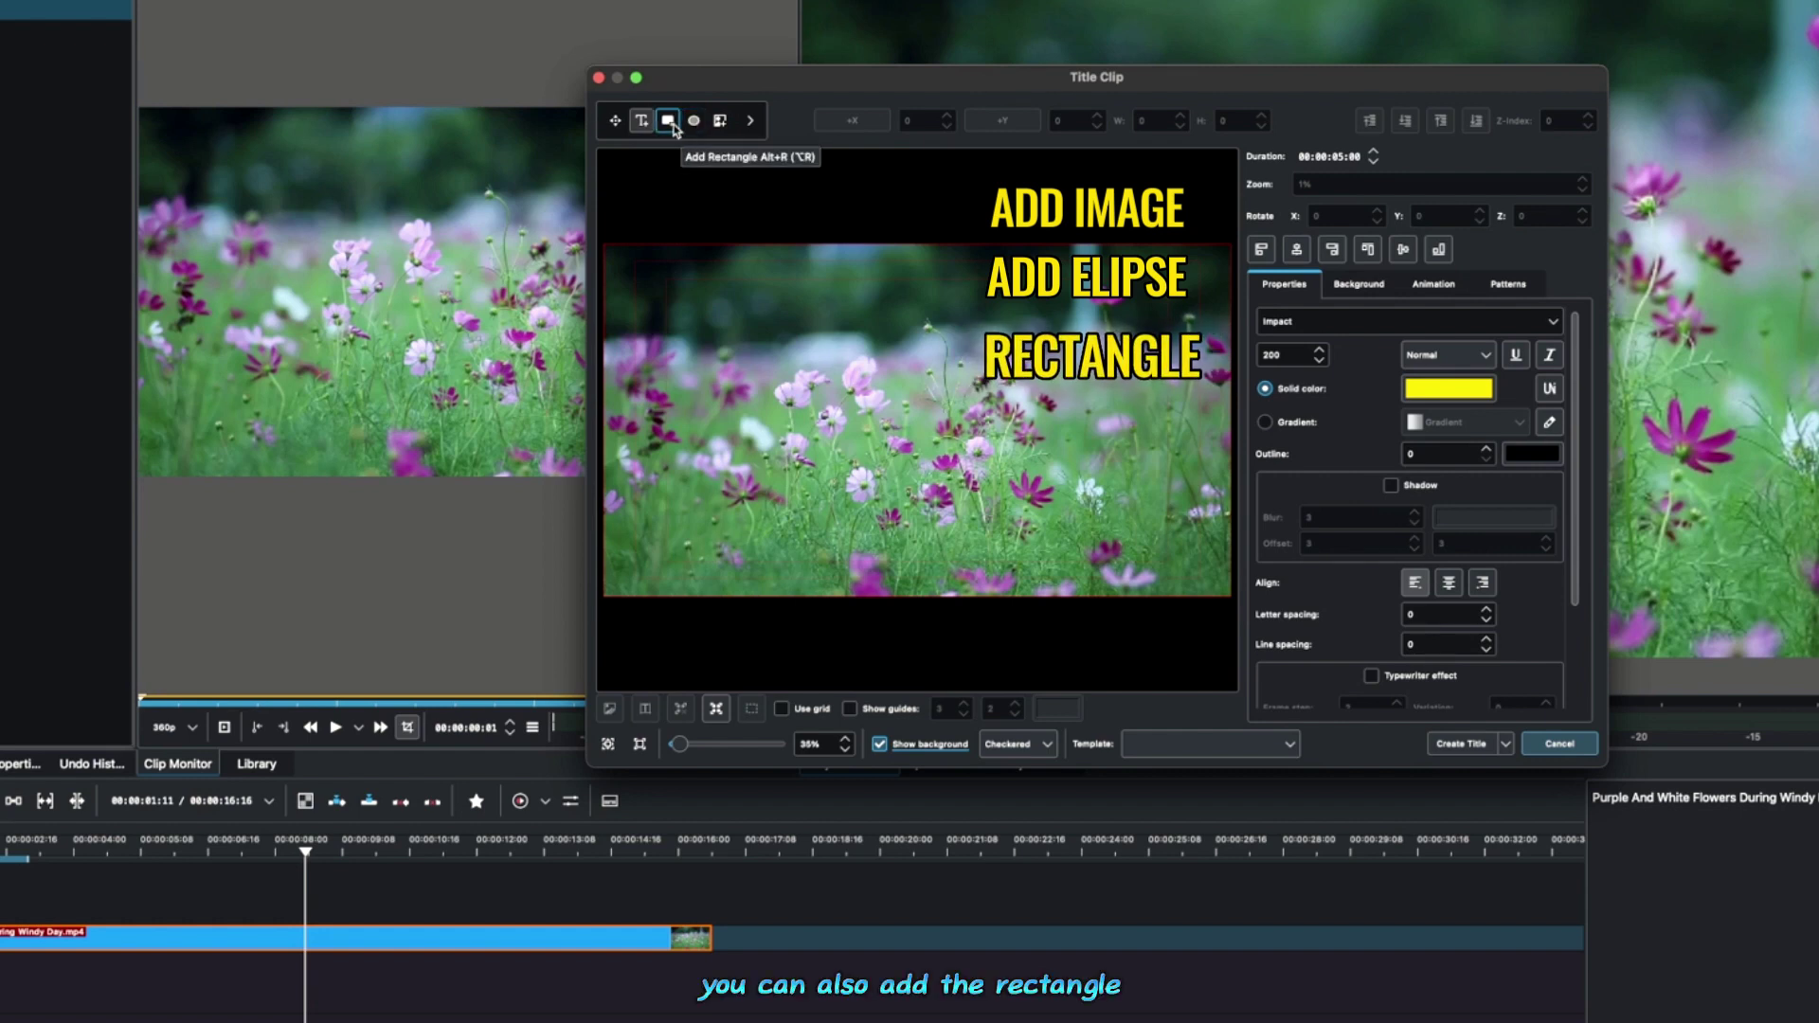
left_click(748, 125)
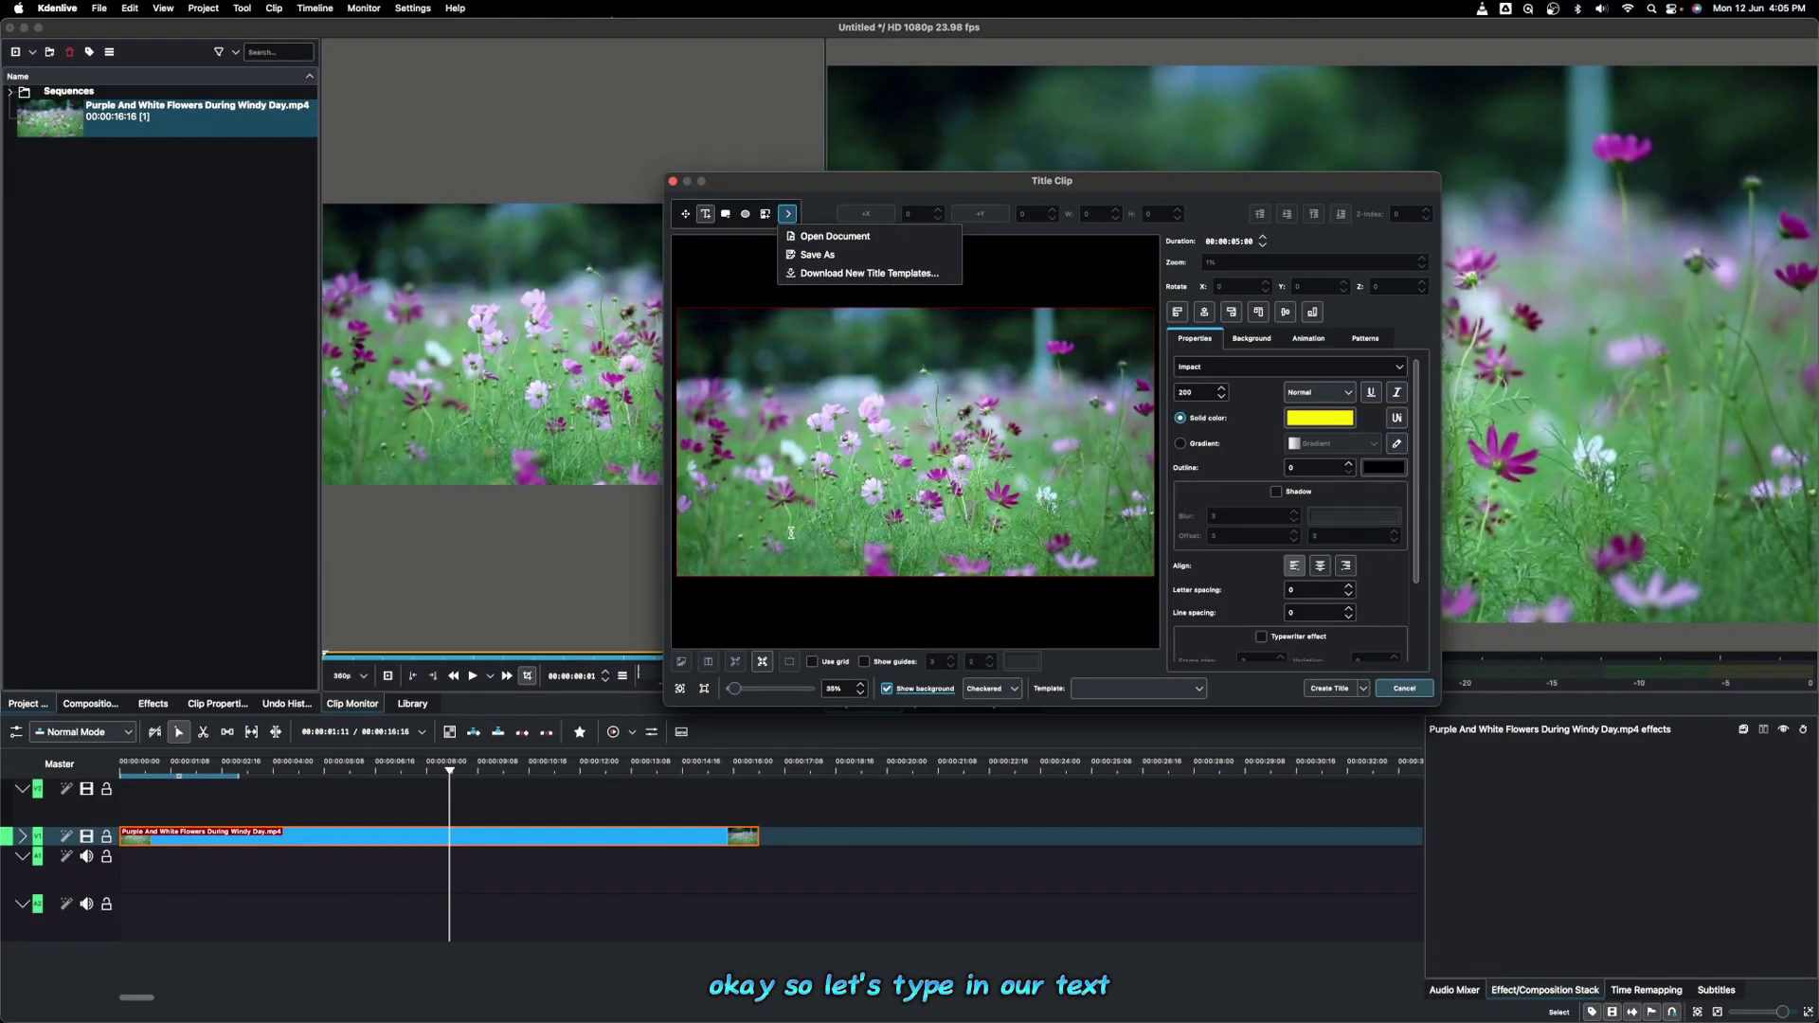
Type yellow 'Animation' text on the title canvas and drag it to the lower left
left_click(791, 532)
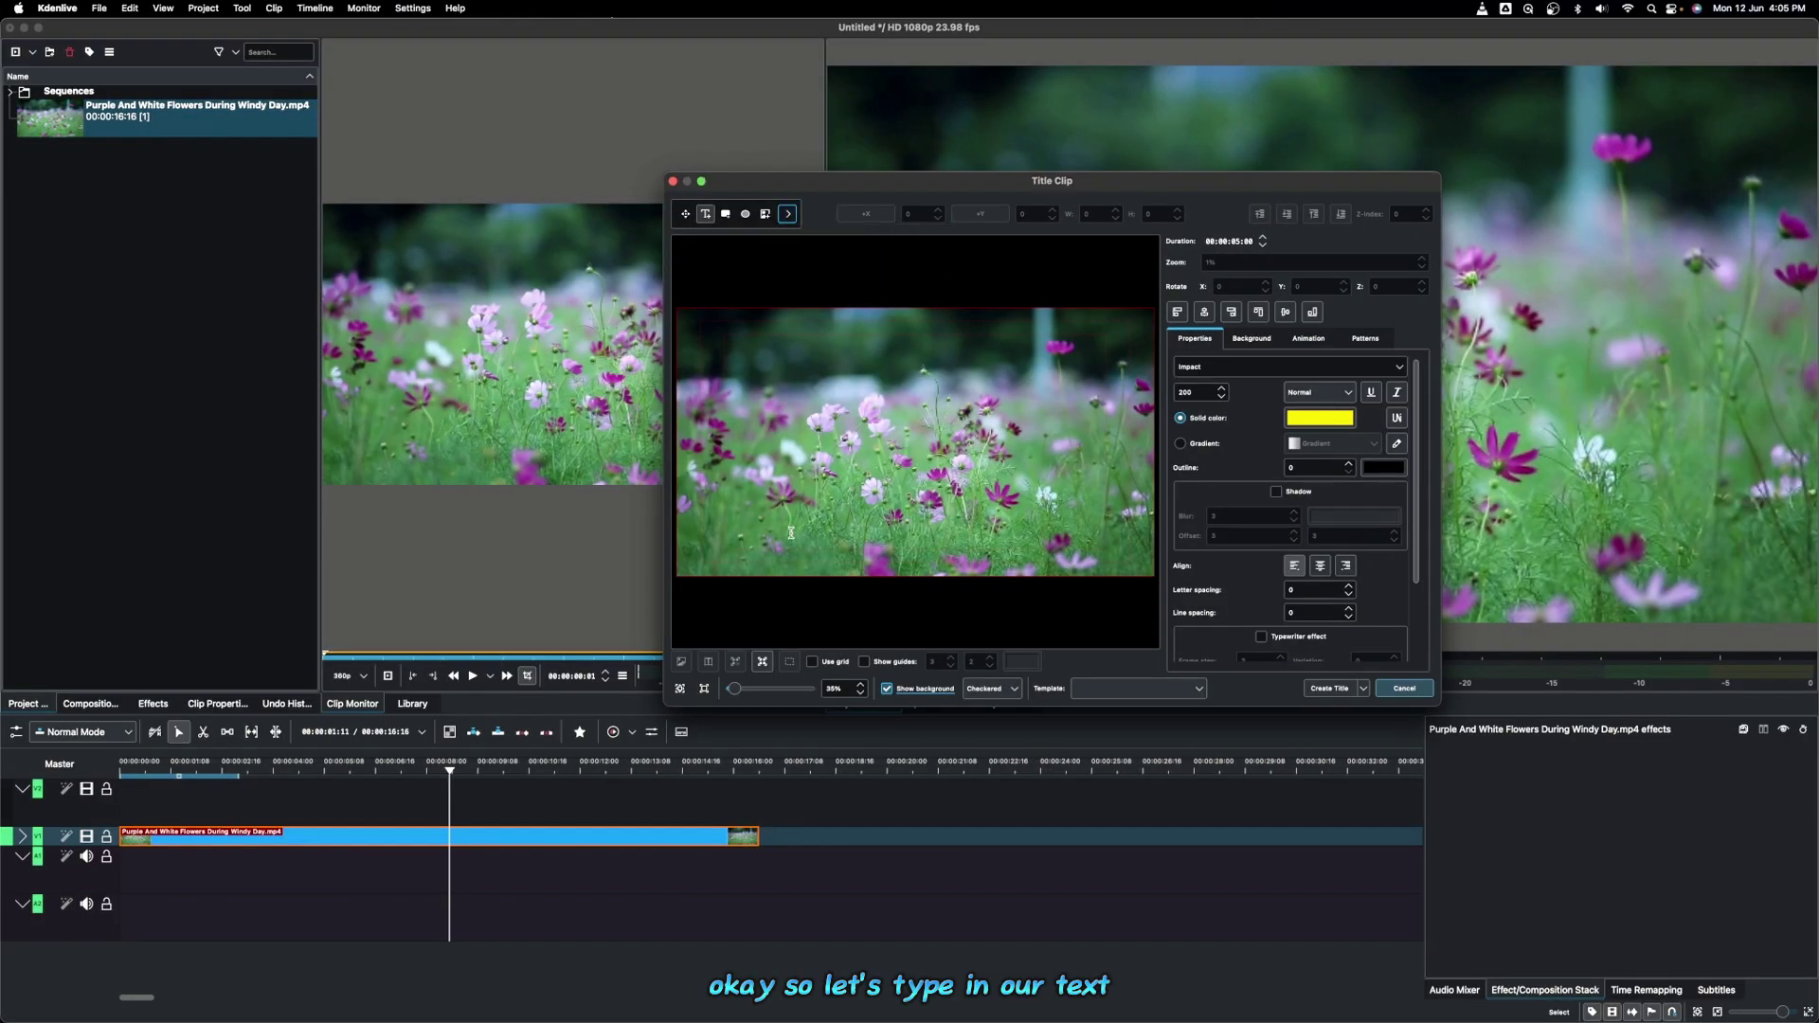
left_click(791, 533)
type("Animation")
left_click_drag(946, 536, 880, 537)
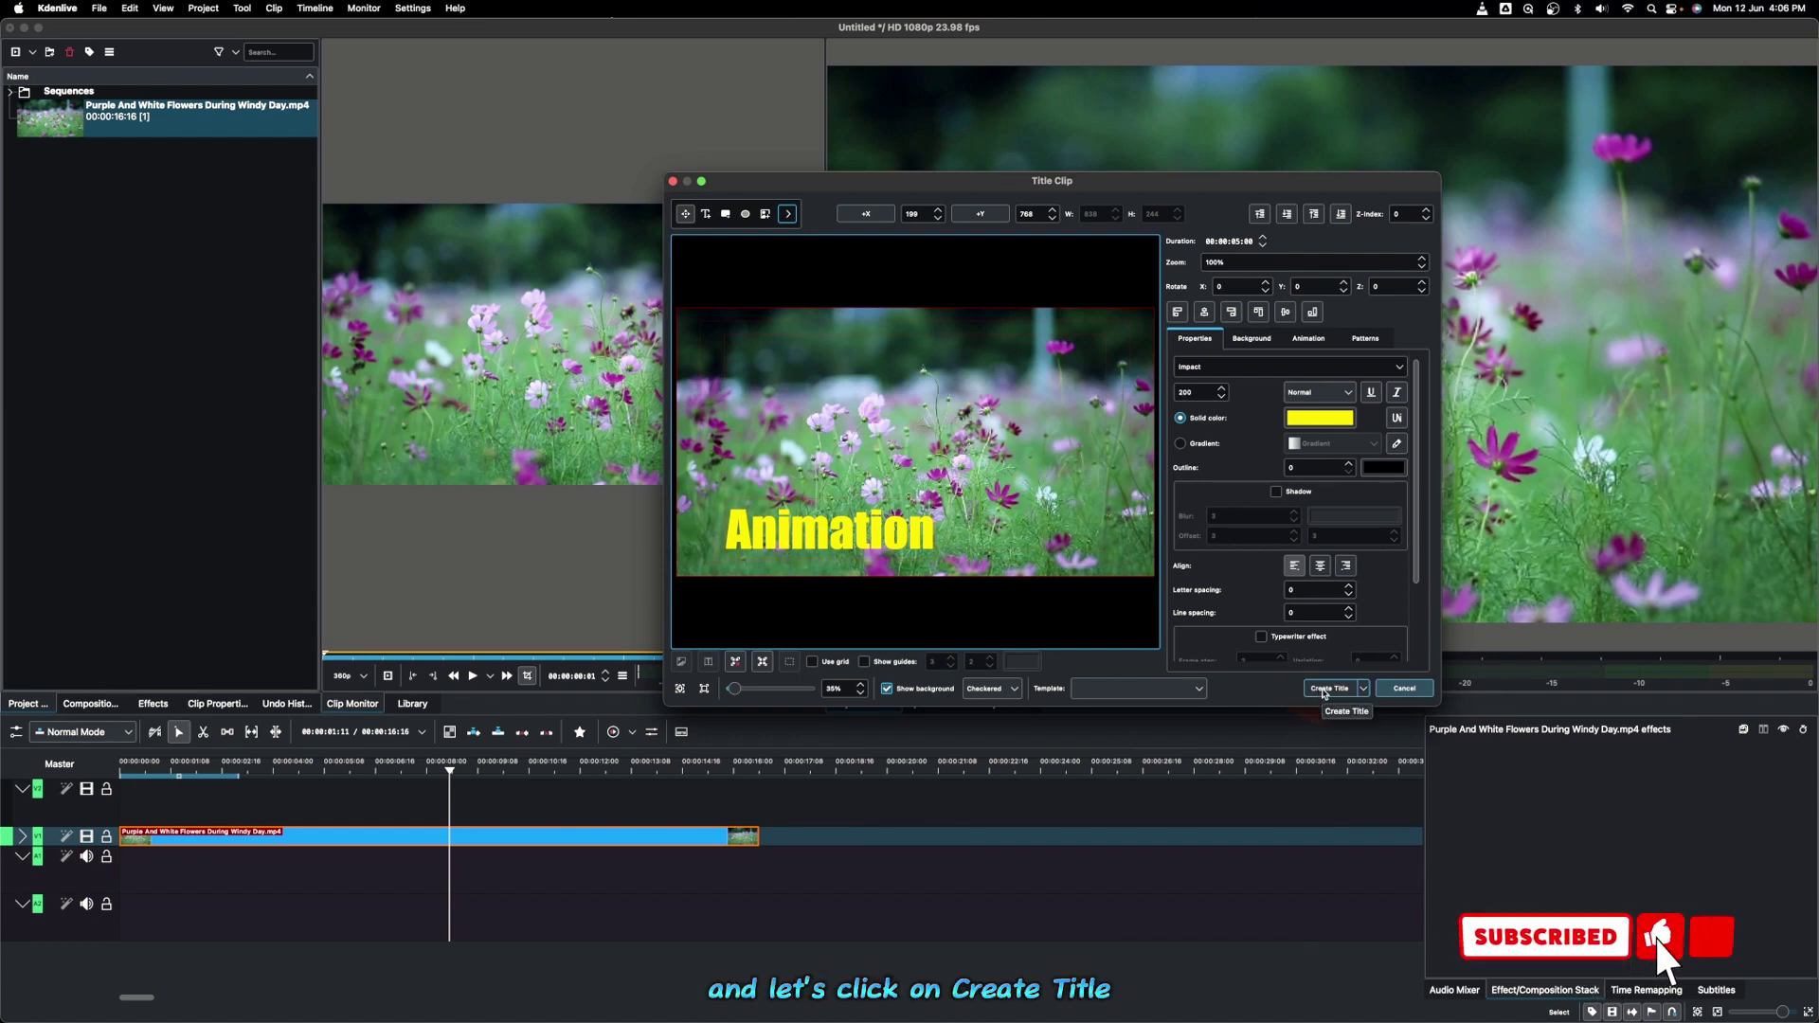
Create the Animation title clip, place it at the start of V2, and preview it
left_click(1322, 689)
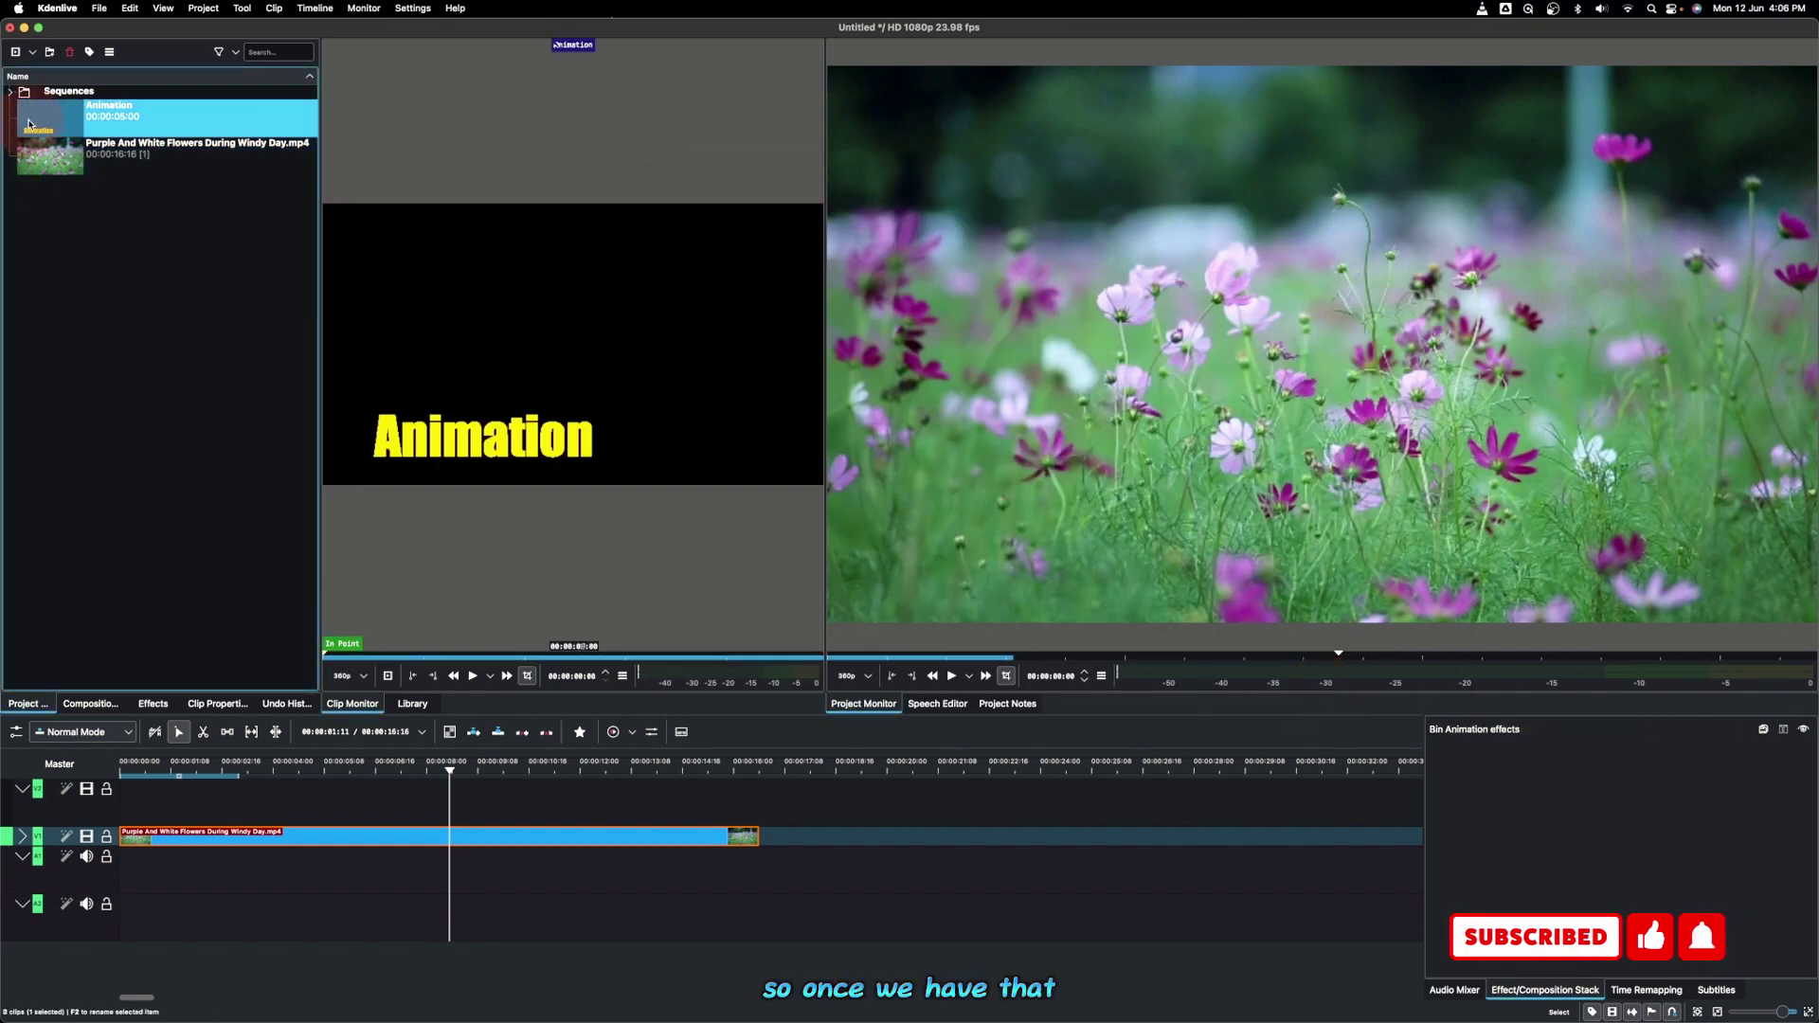
mouse_move(49, 121)
left_mouse_down()
mouse_move(120, 806)
mouse_move(182, 813)
left_mouse_up()
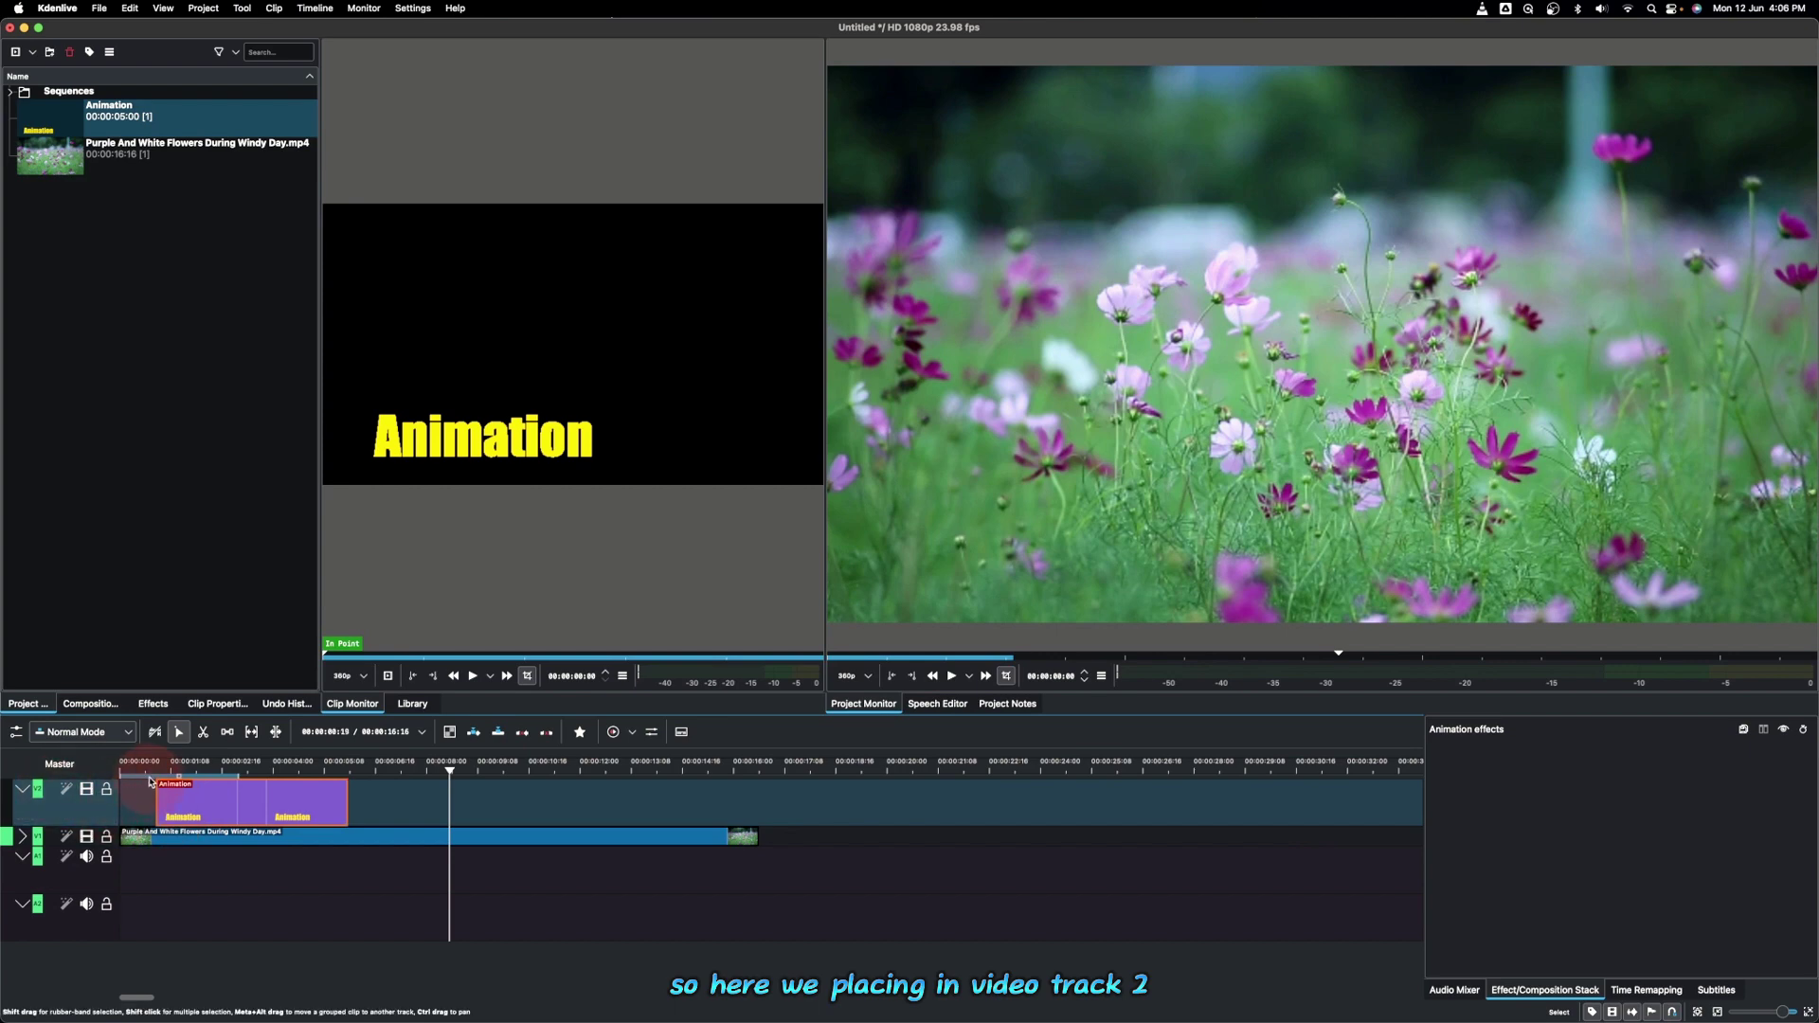
left_click(150, 777)
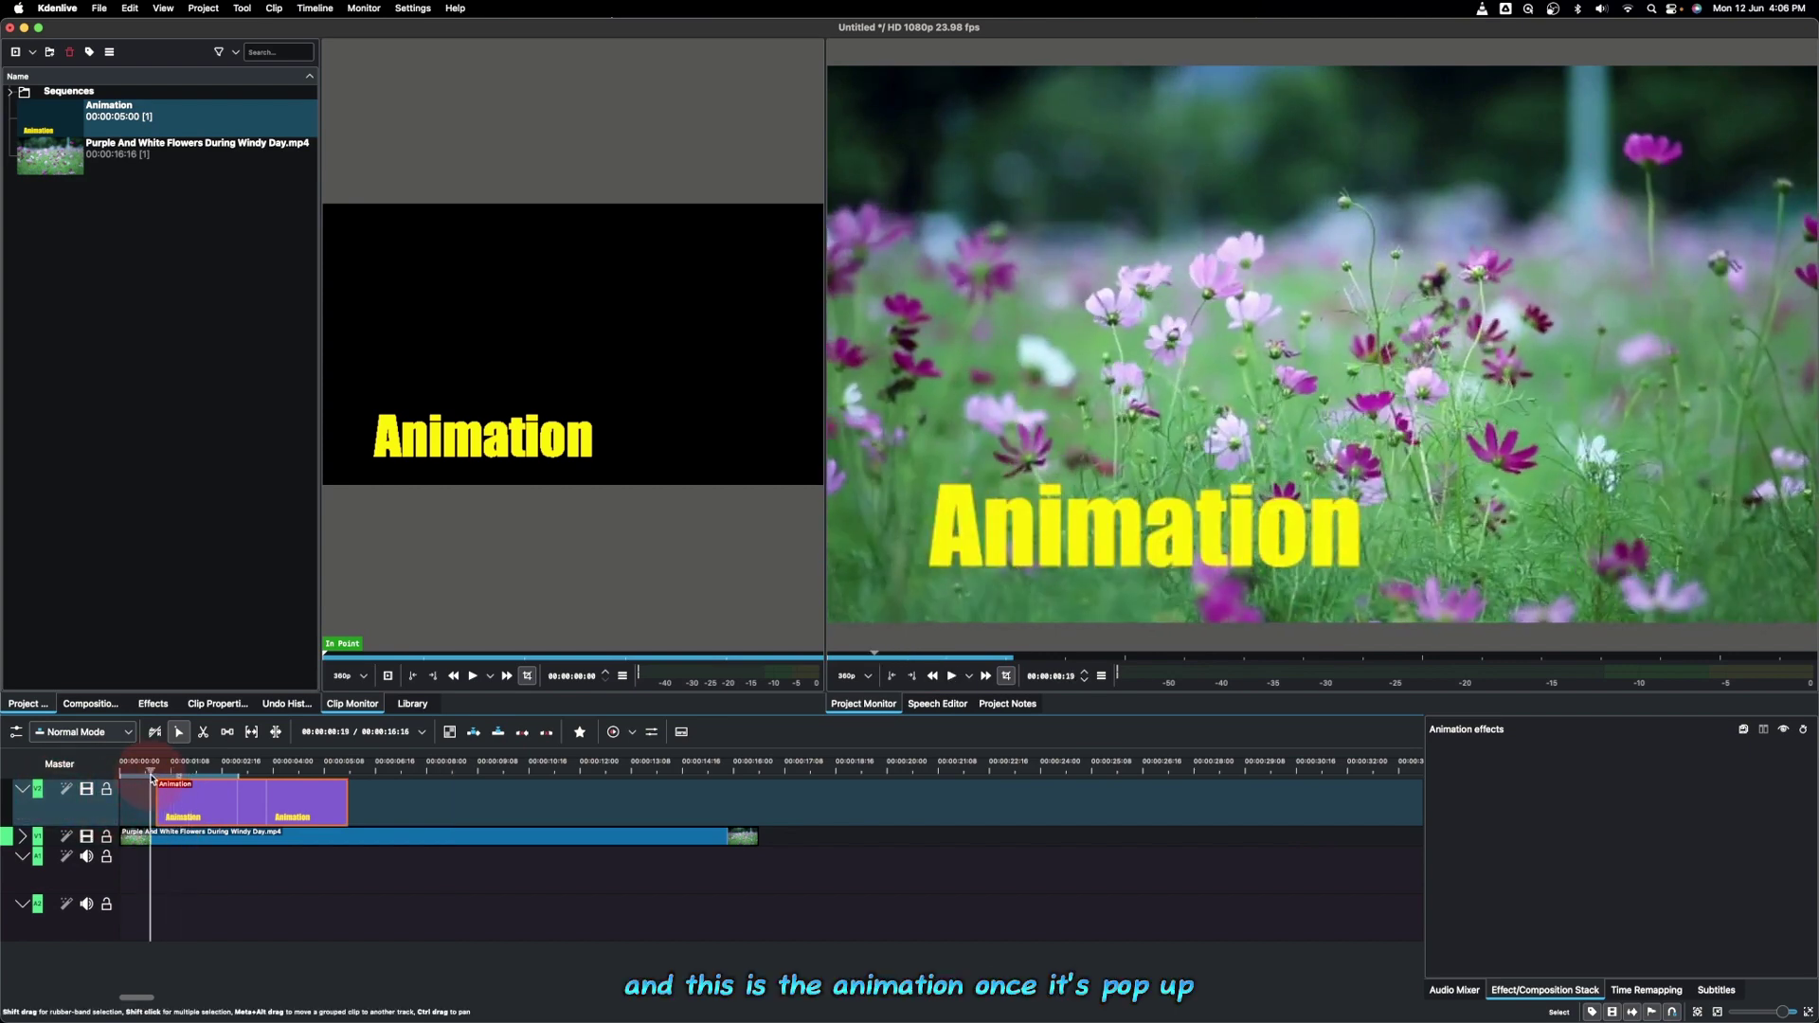
key("space")
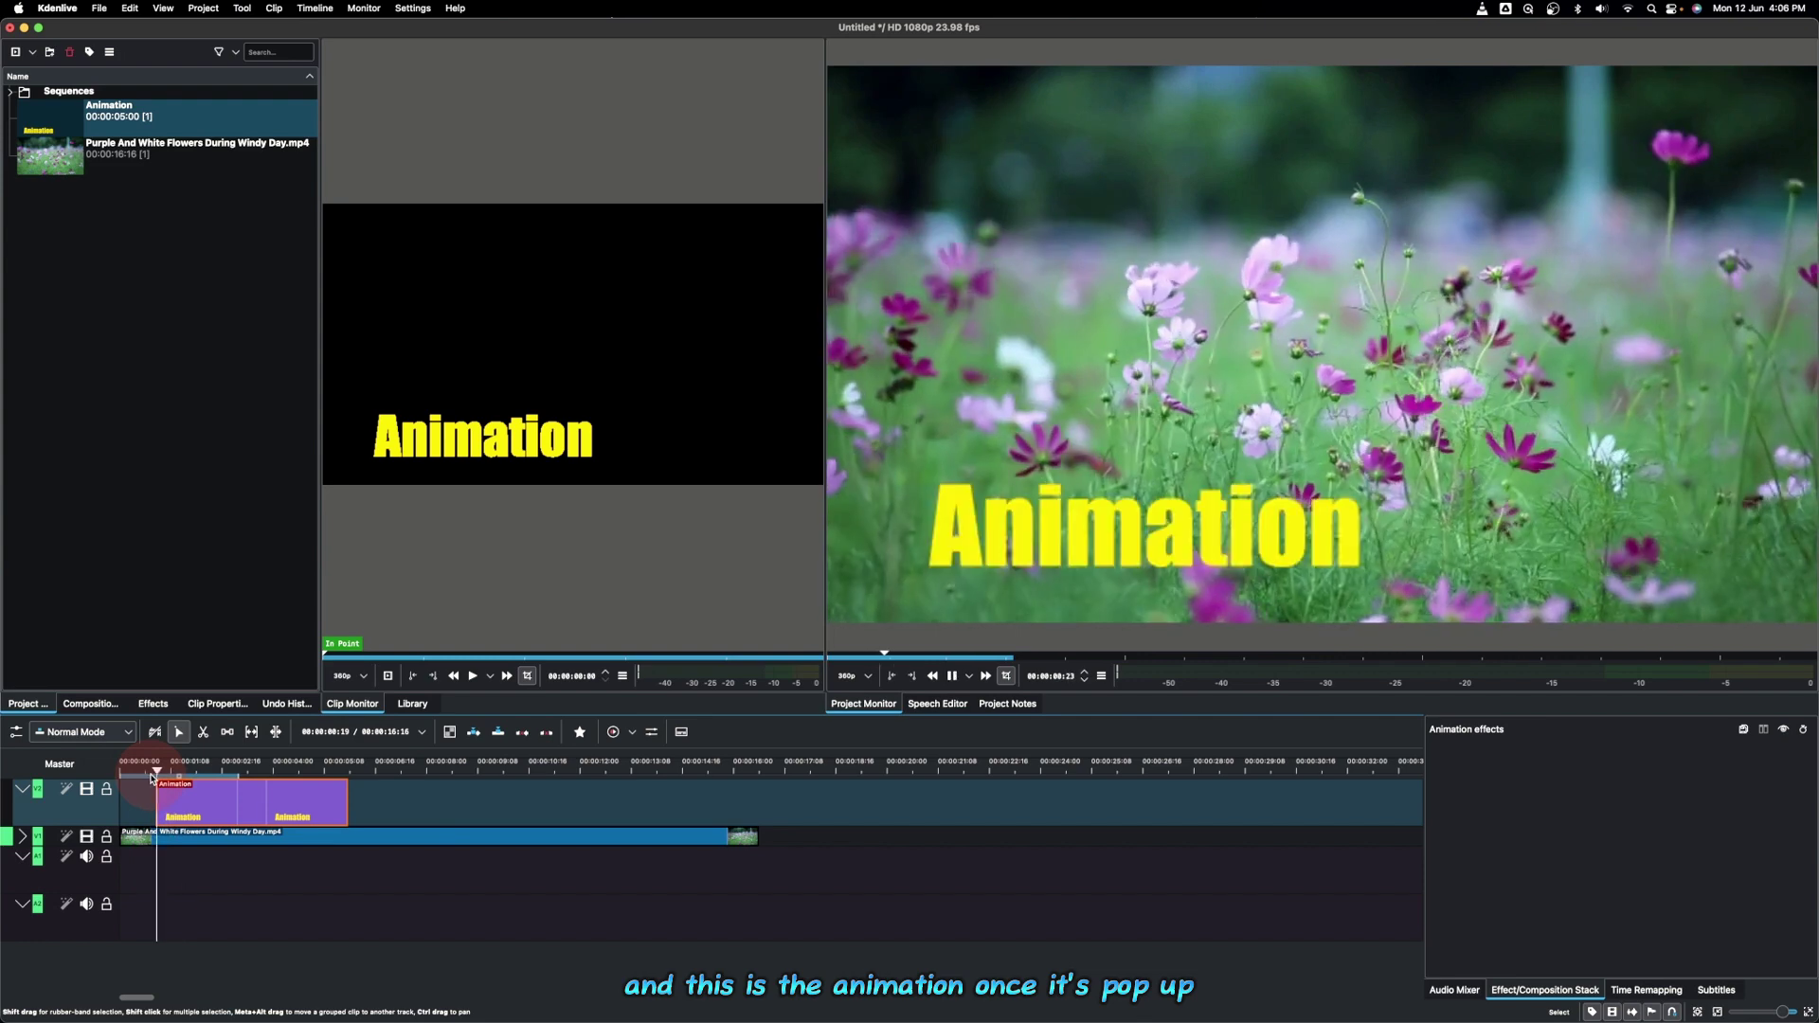
key("space")
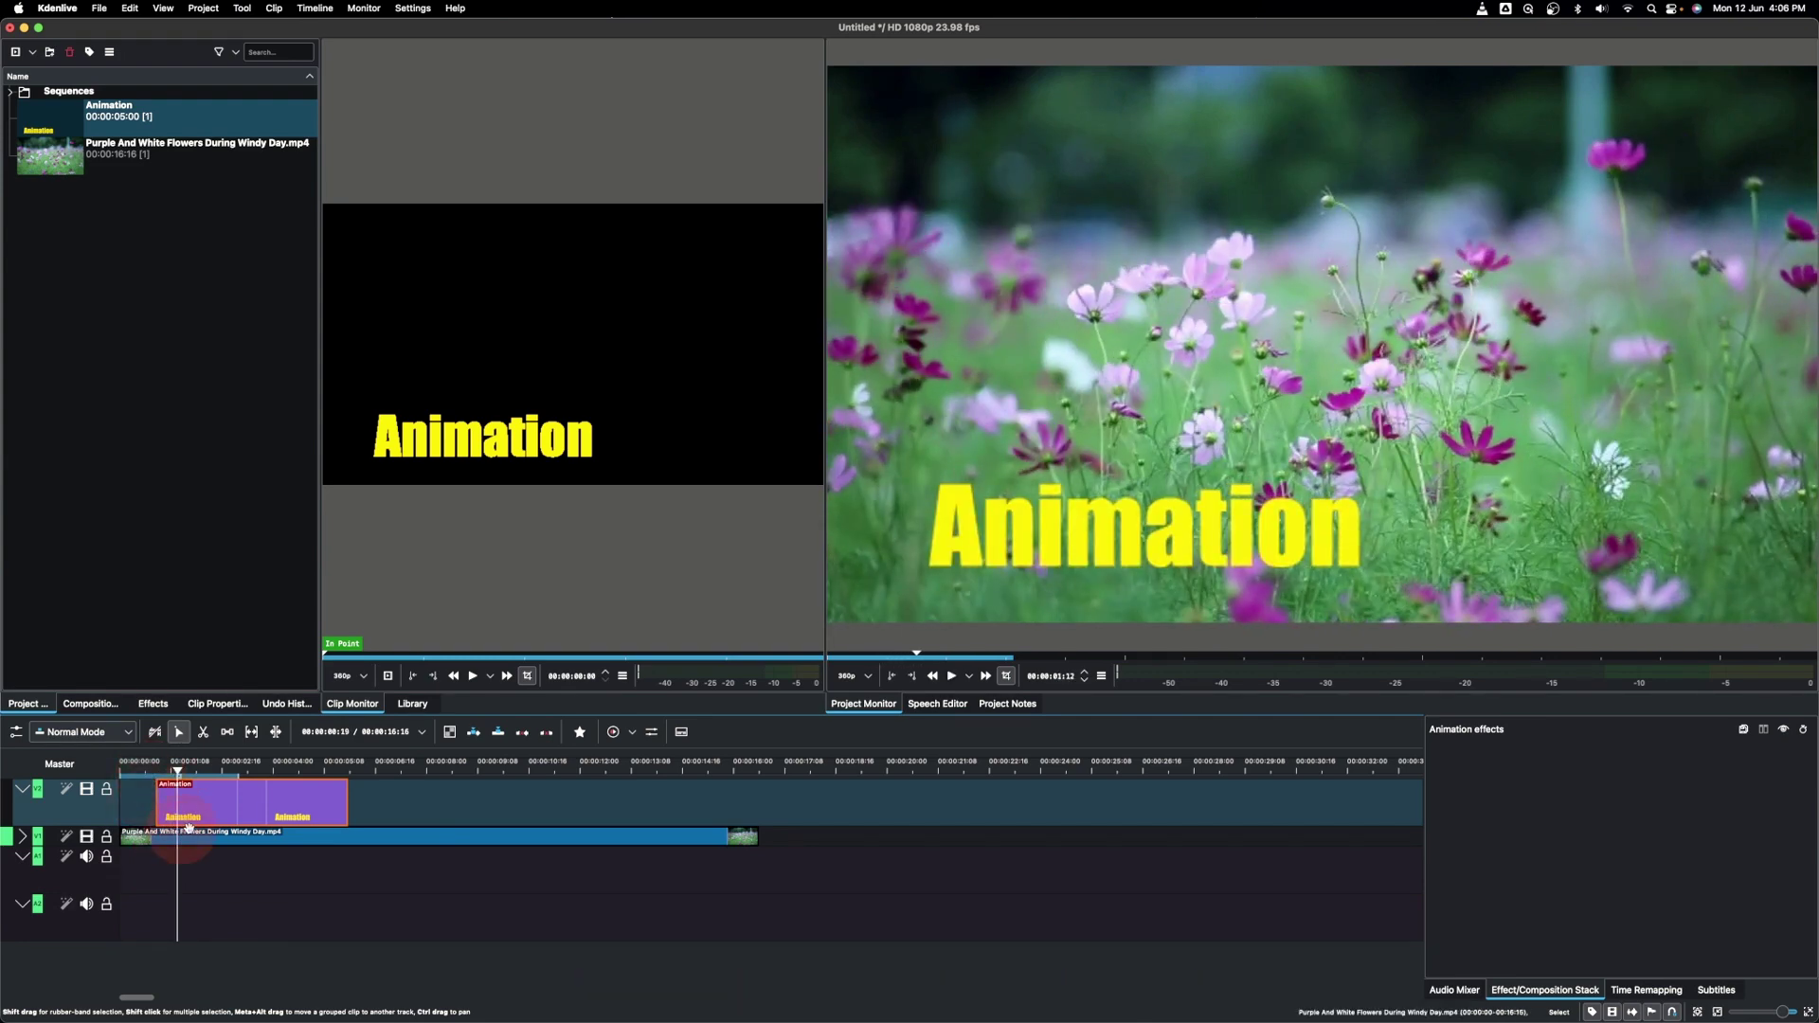
Drag the Luma composition from the Compositions list onto the Animation clip on V2
left_click(105, 706)
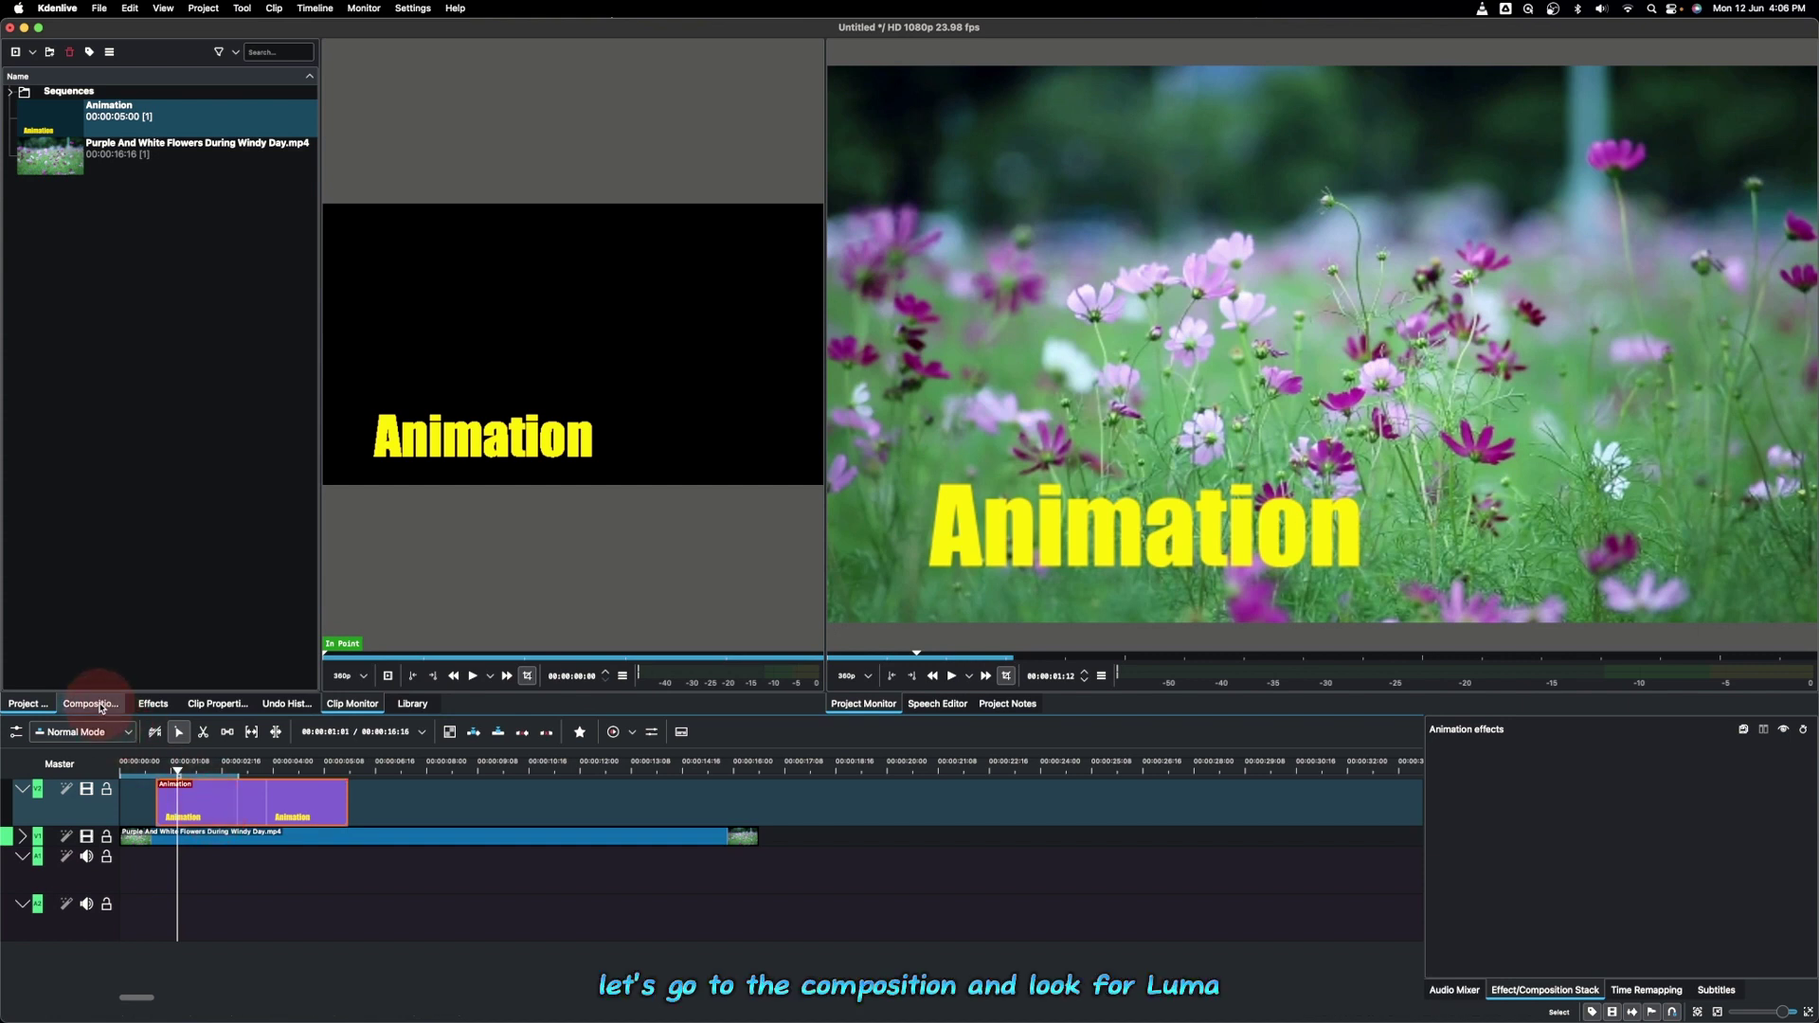
left_click(35, 381)
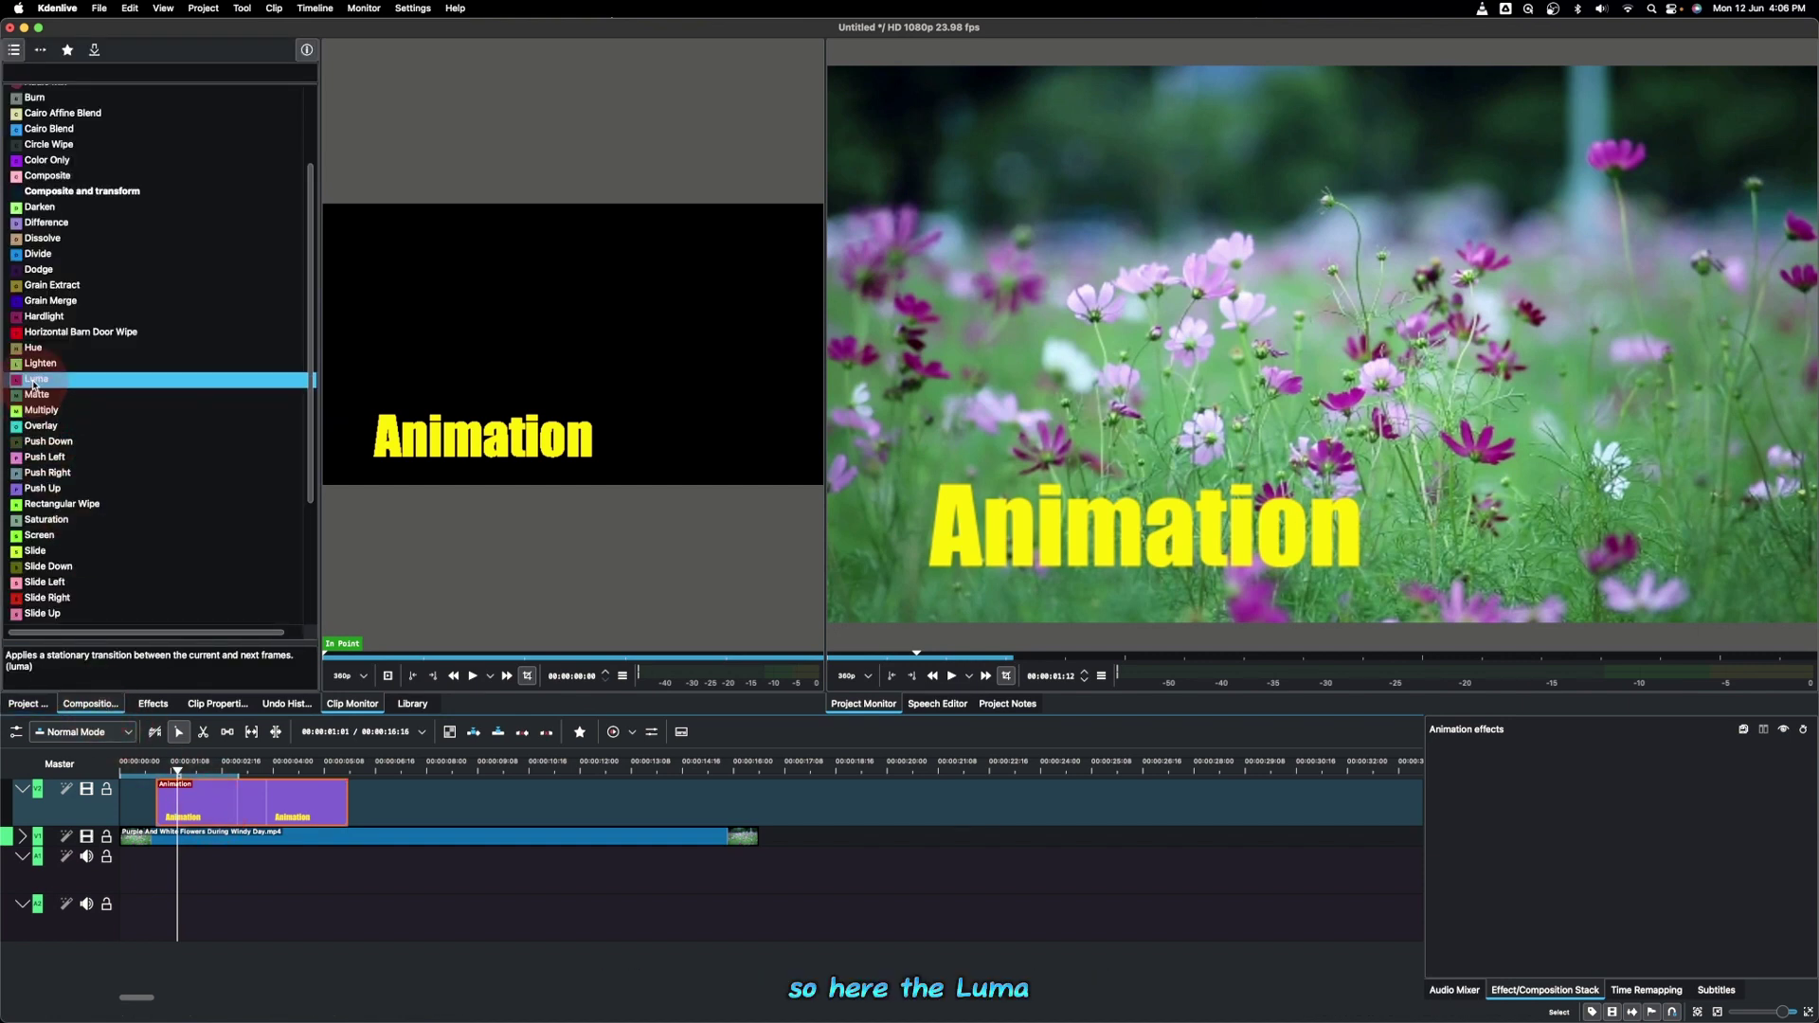
left_click(56, 80)
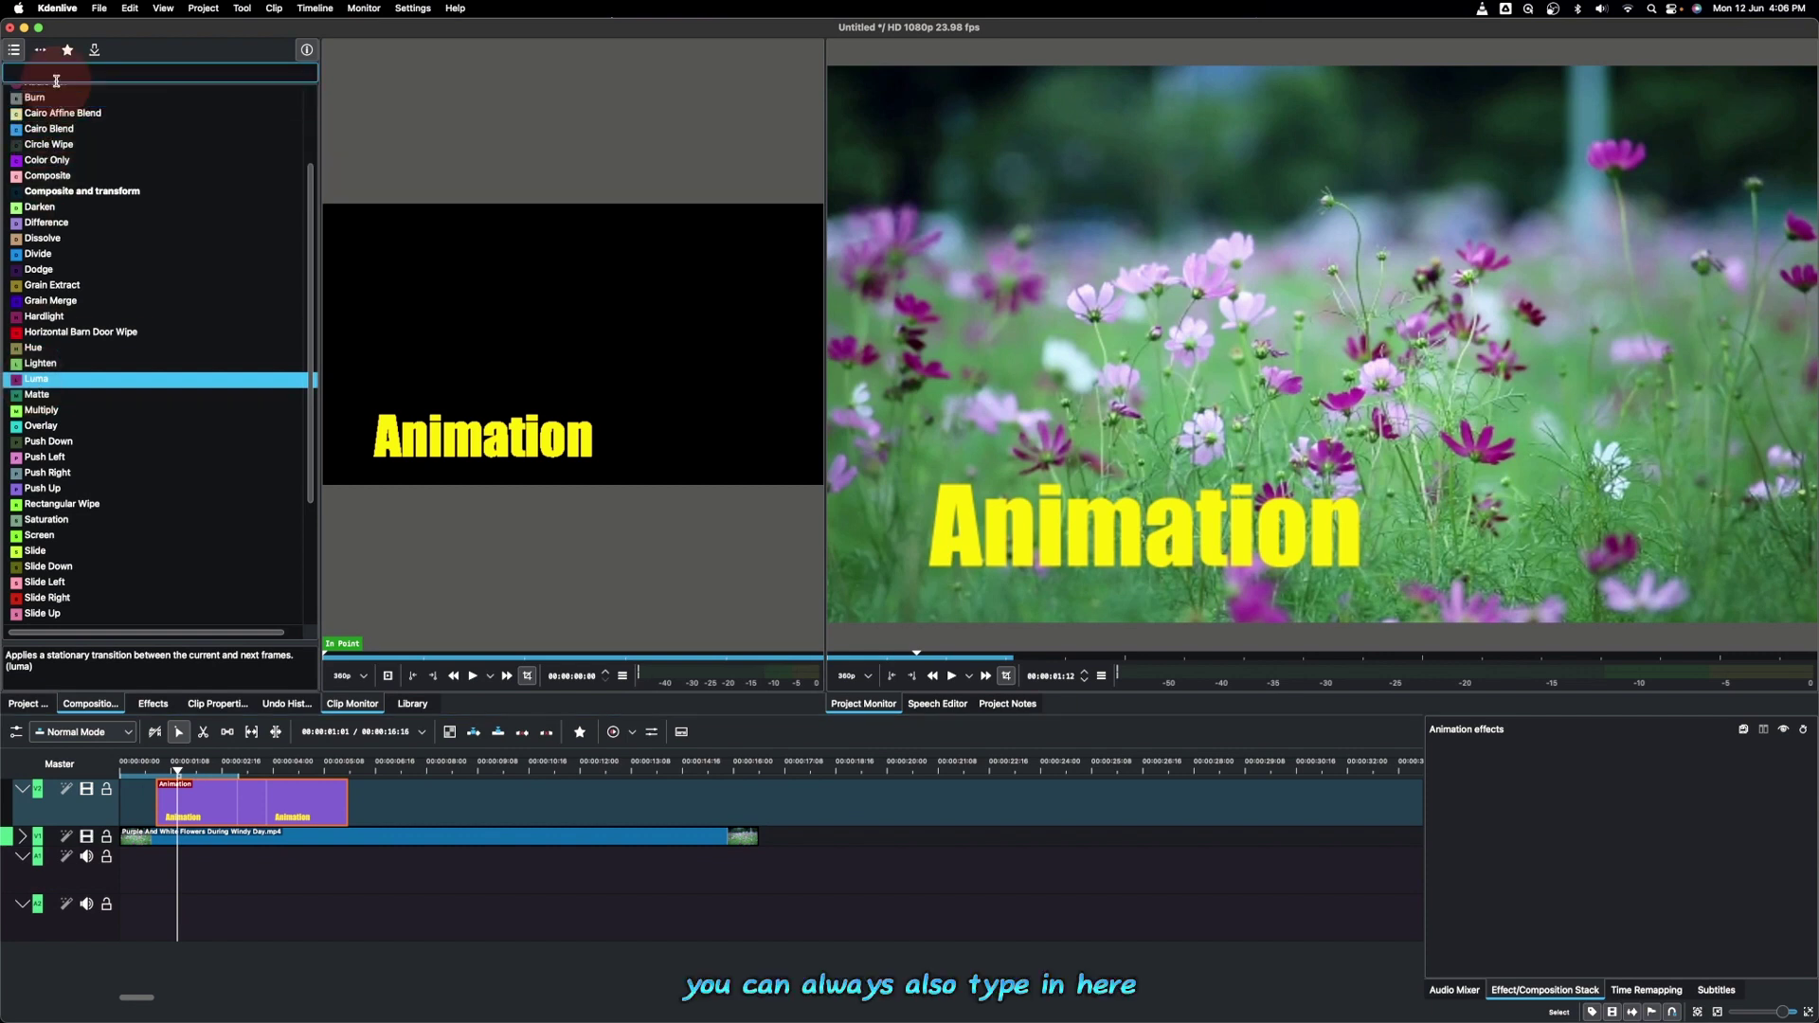
left_click(33, 381)
left_click_drag(33, 381, 164, 807)
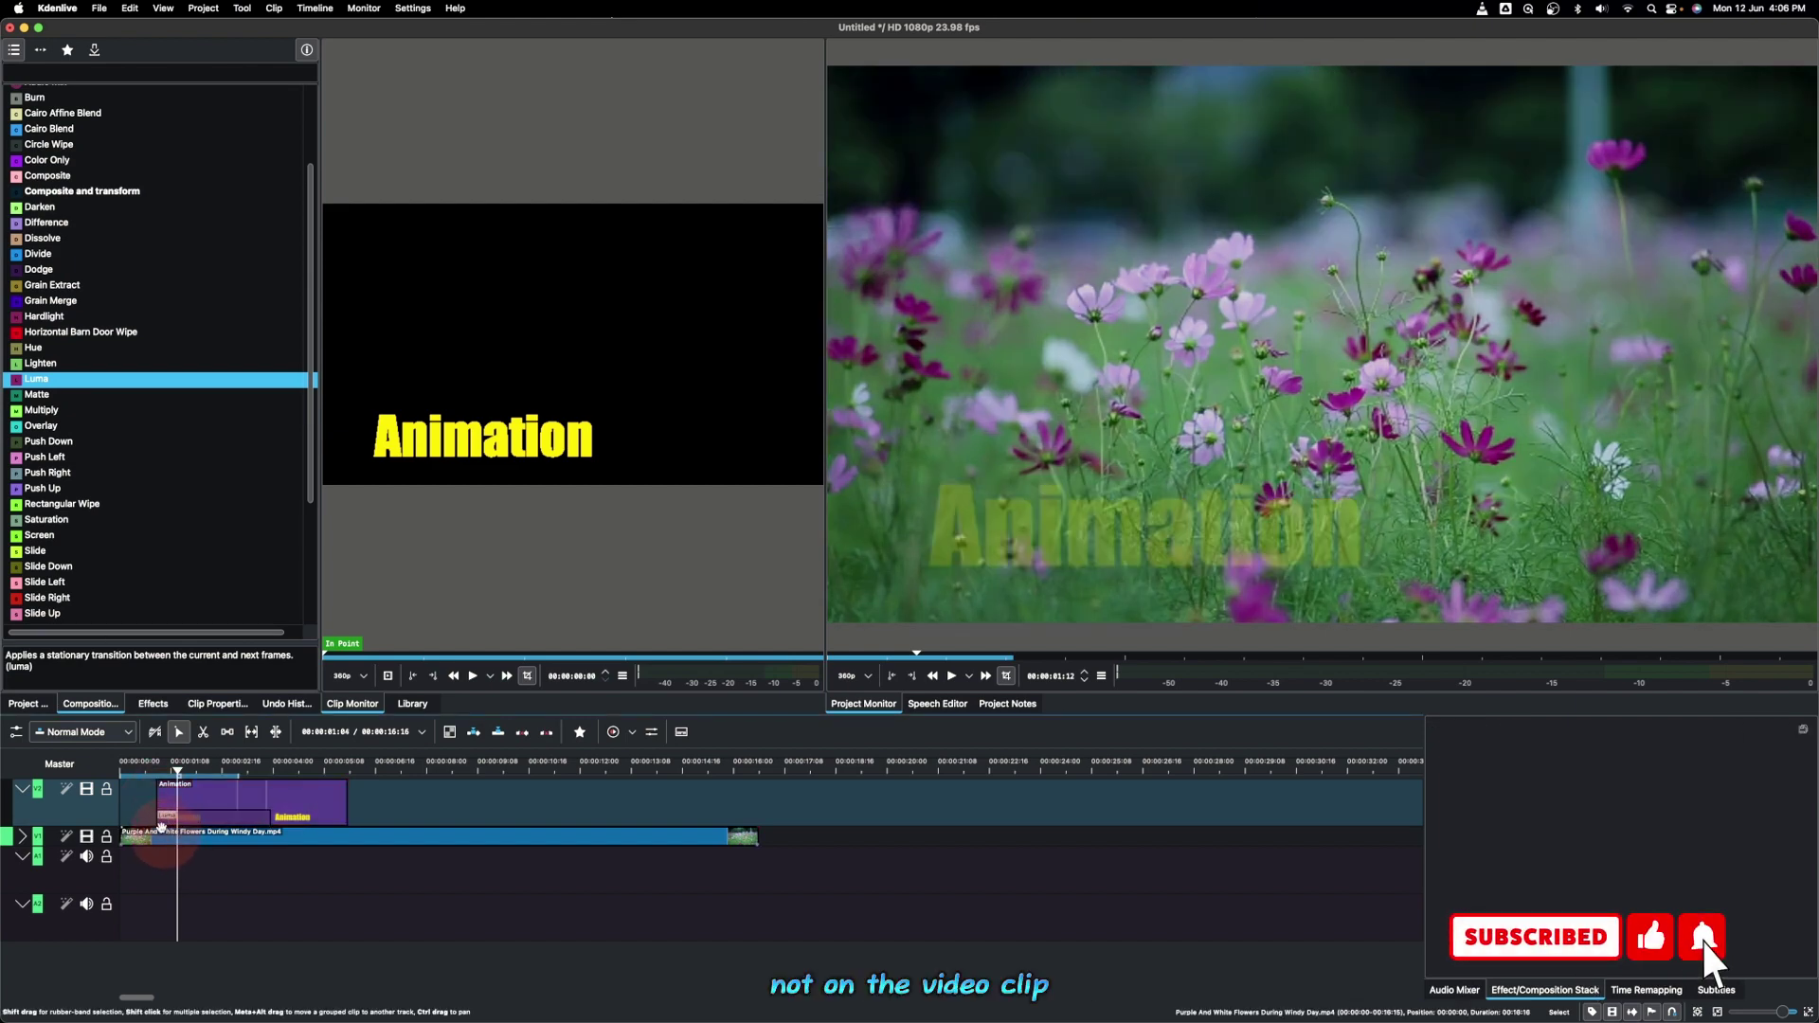
Play back the Animation text's current Luma fade-in from the clip start
left_click(151, 769)
key("space")
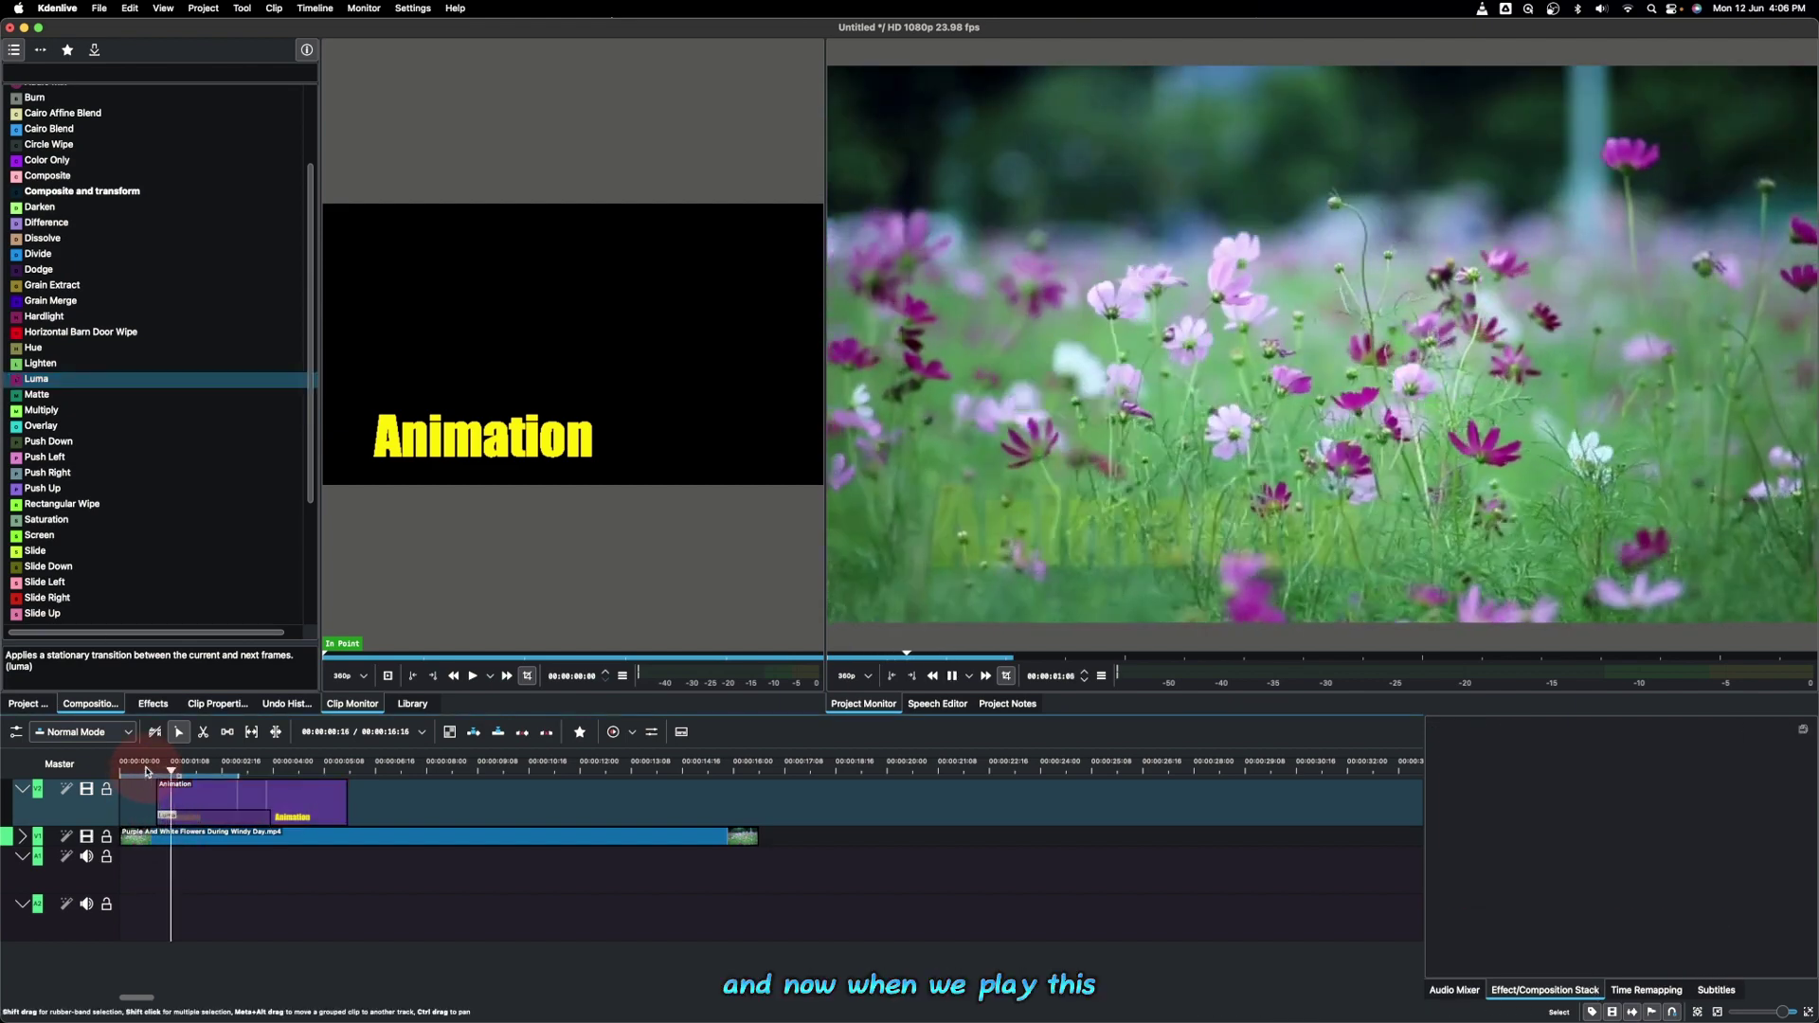
left_click(148, 771)
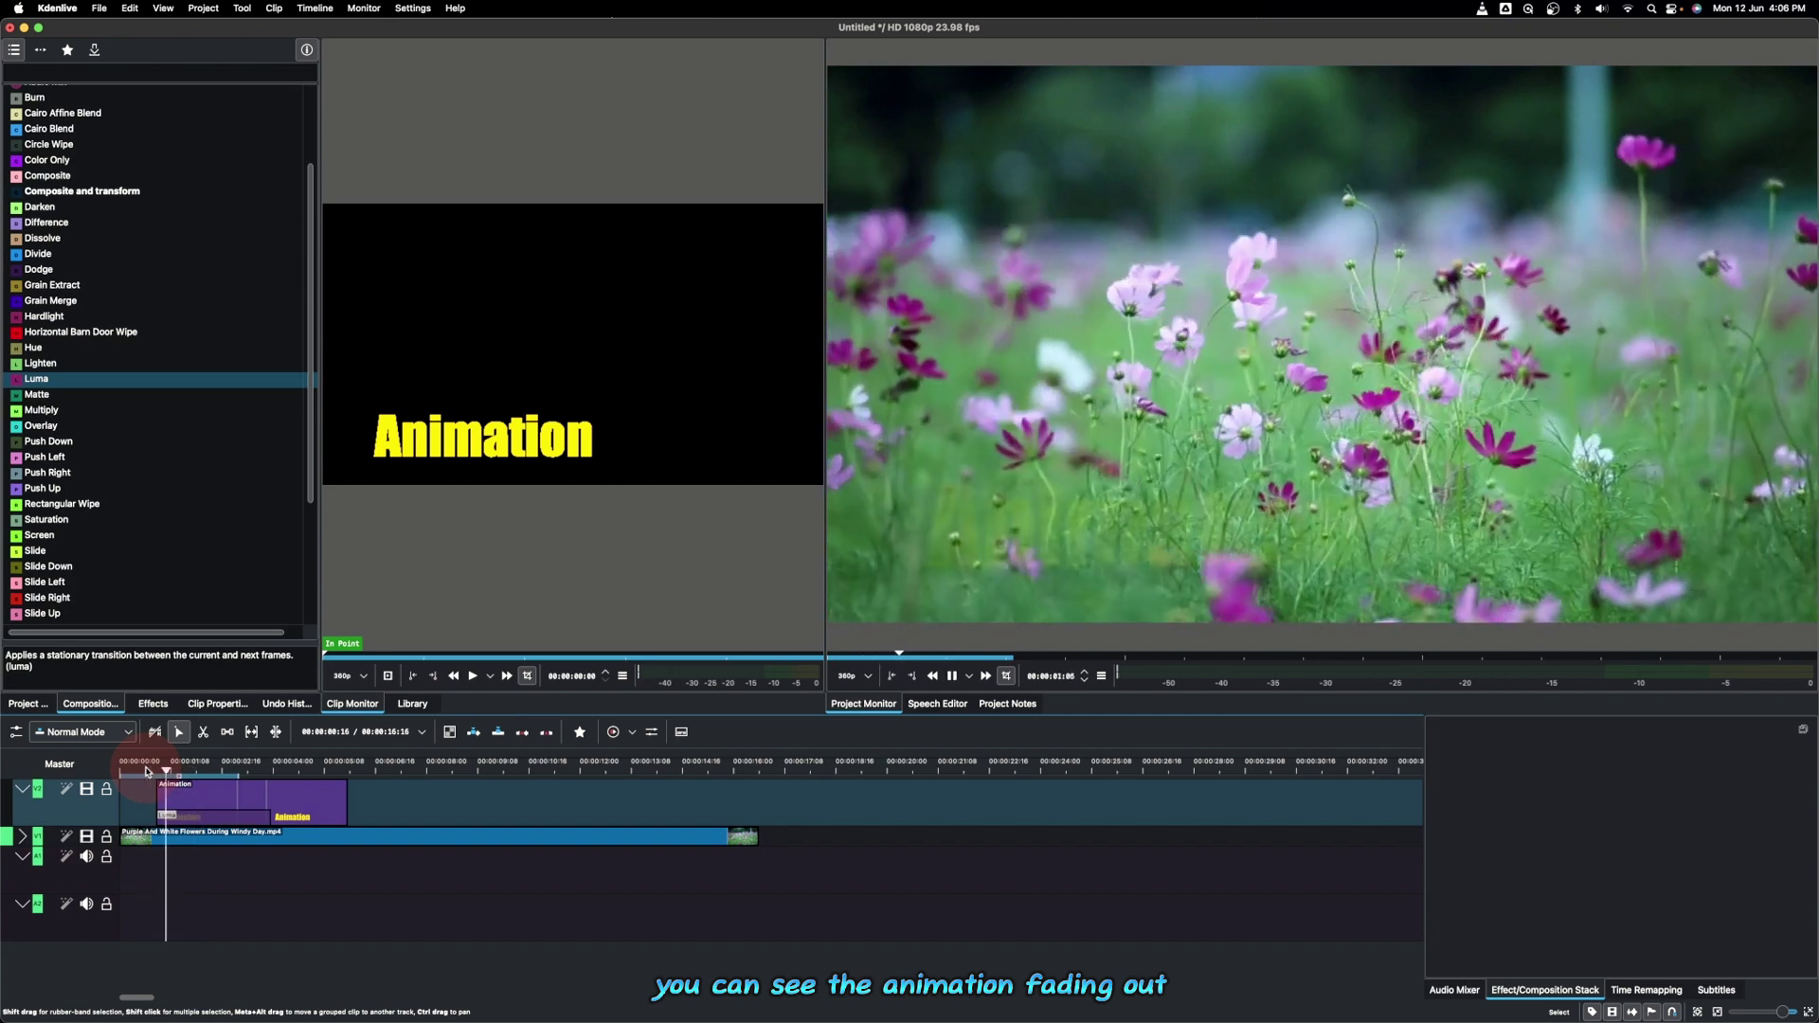
left_click(148, 771)
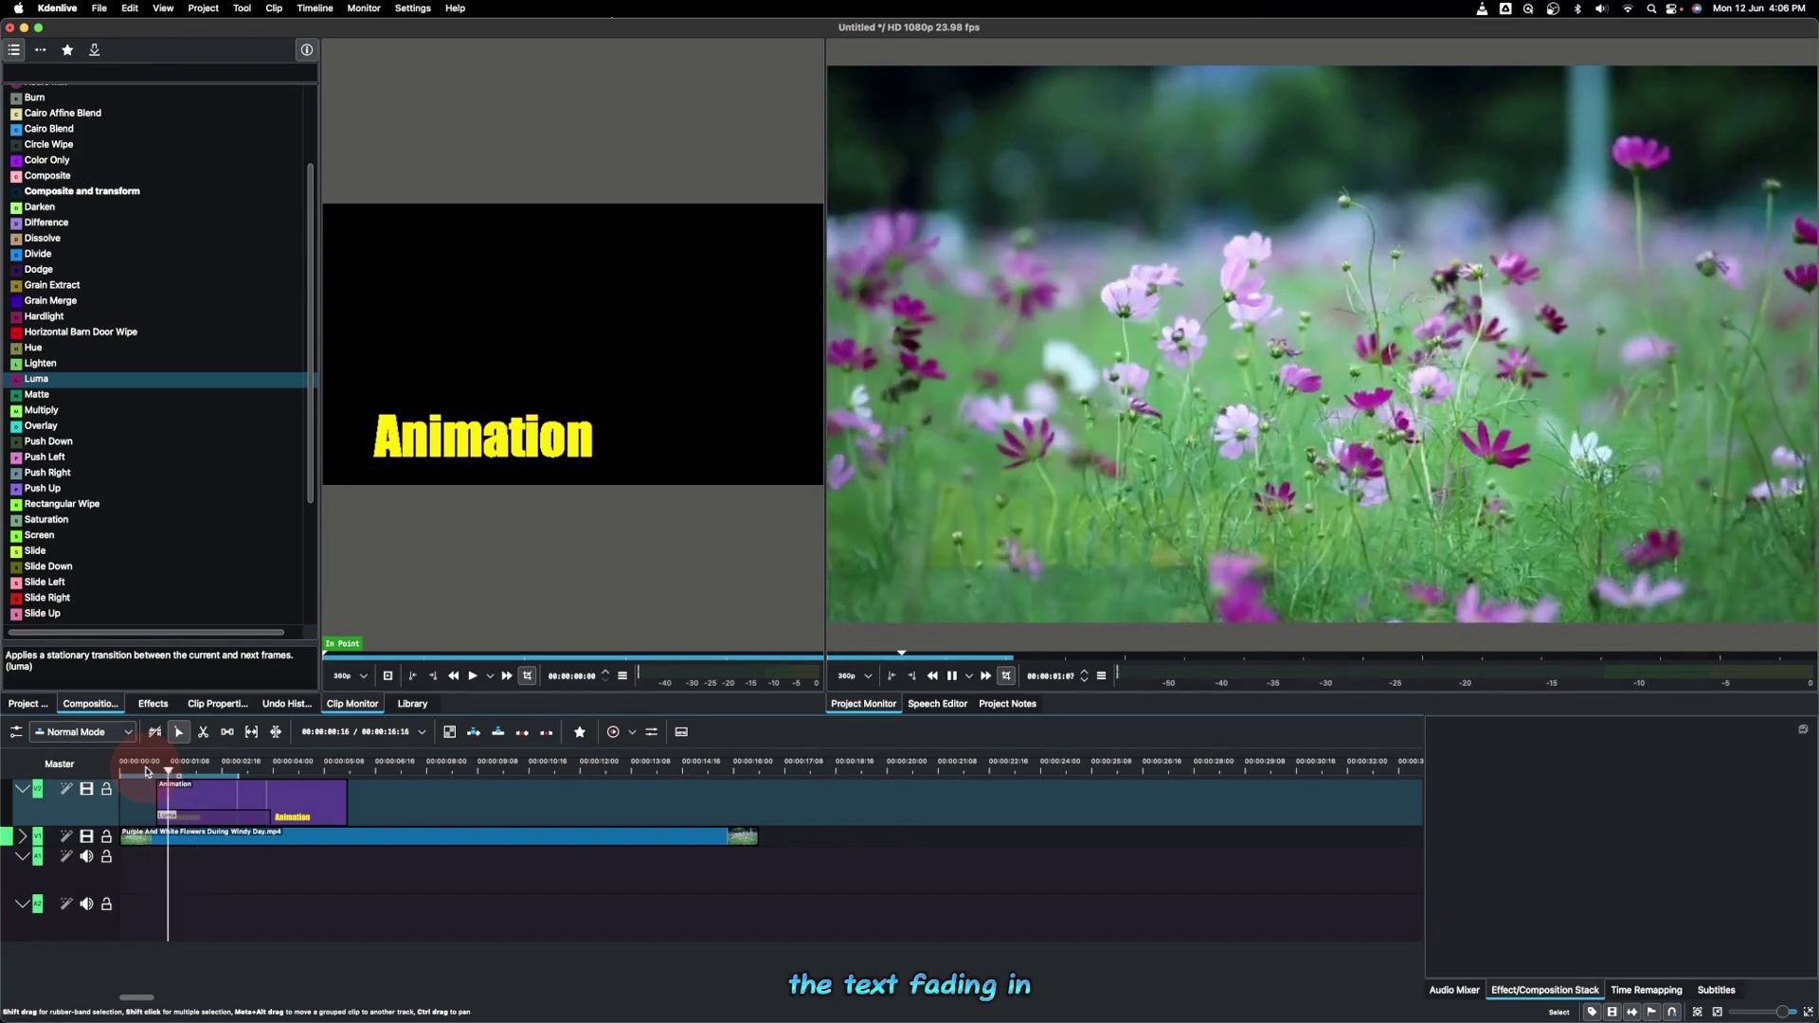
left_click(148, 771)
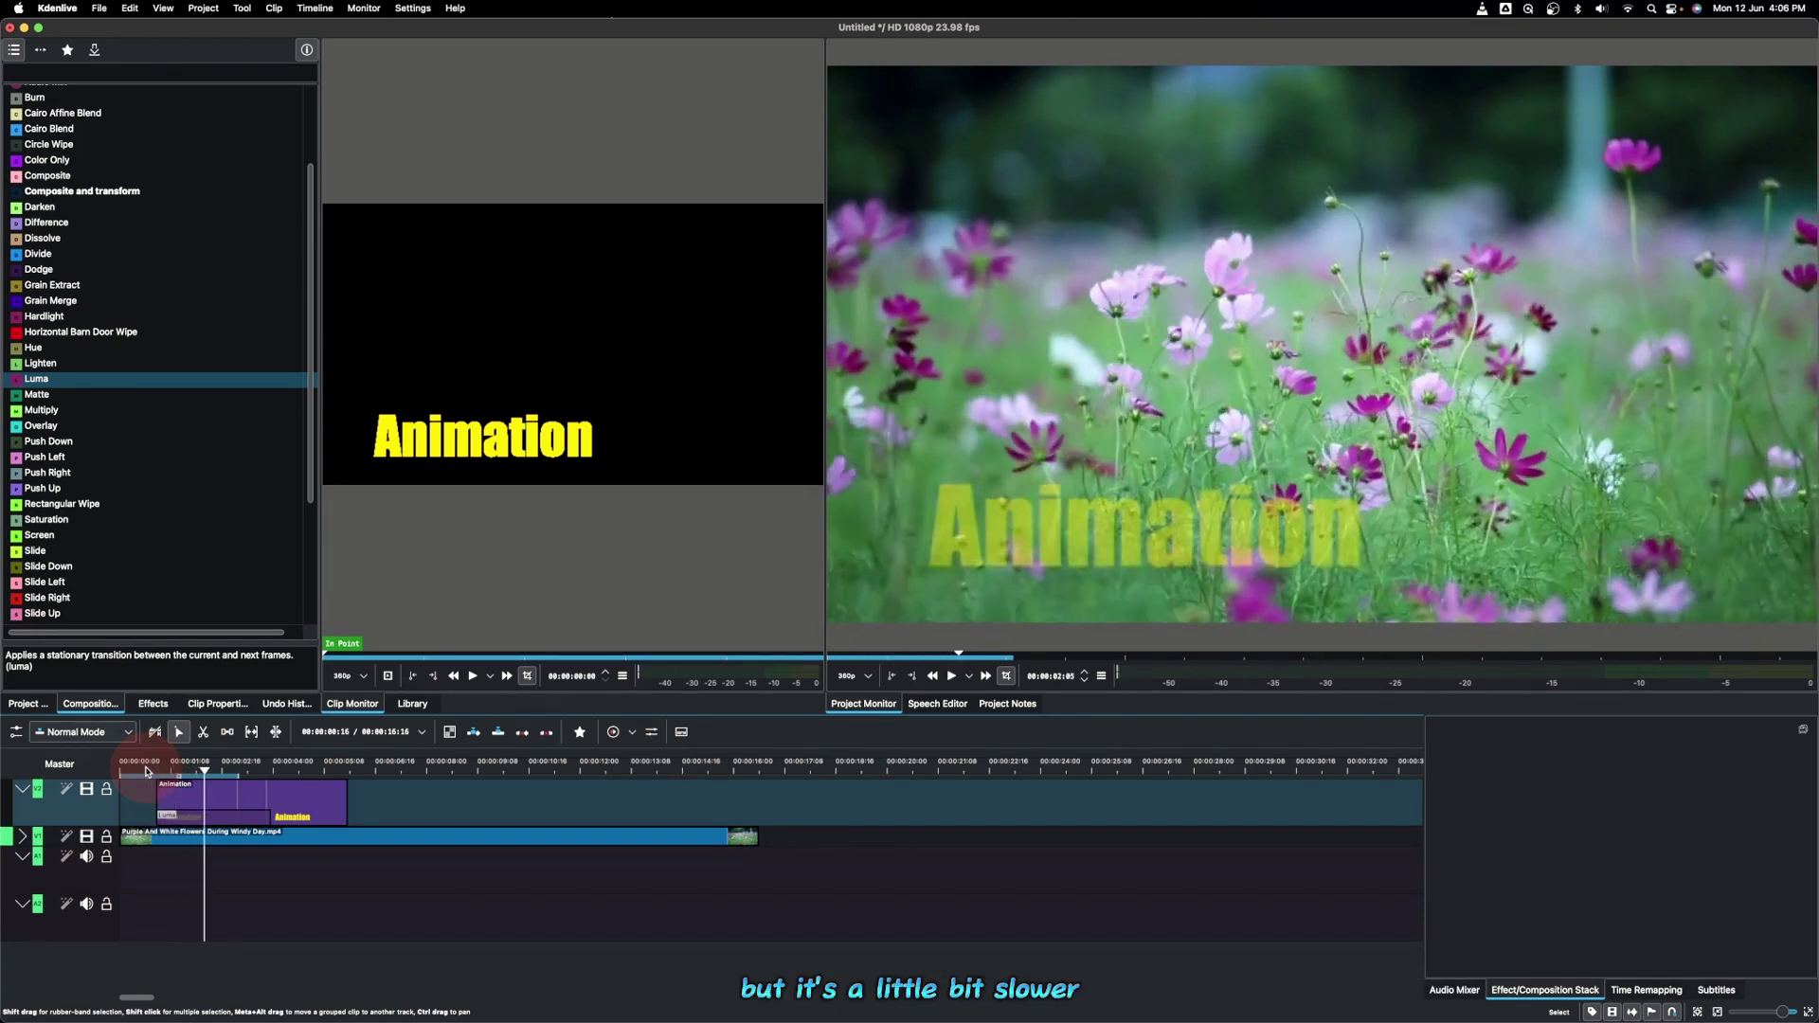
Trim the Luma composition to about 2 seconds 20 frames and replay the faster fade
left_click(266, 820)
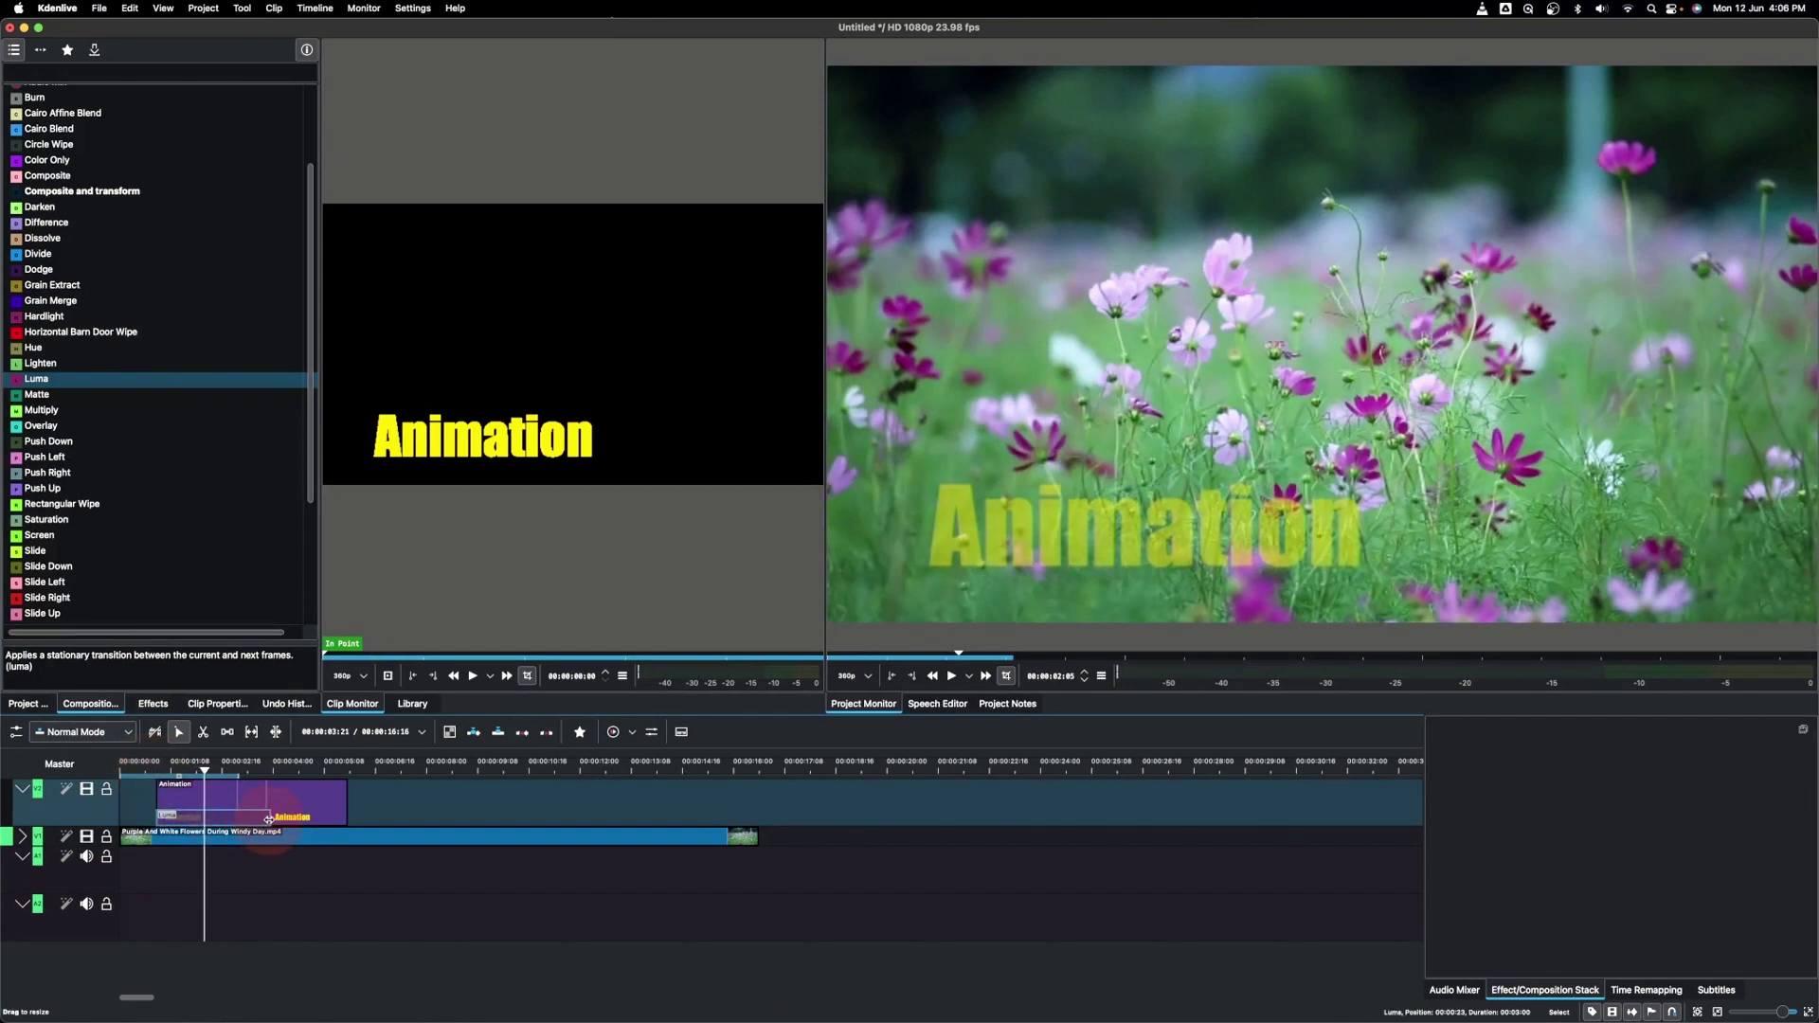
left_click_drag(269, 820, 193, 818)
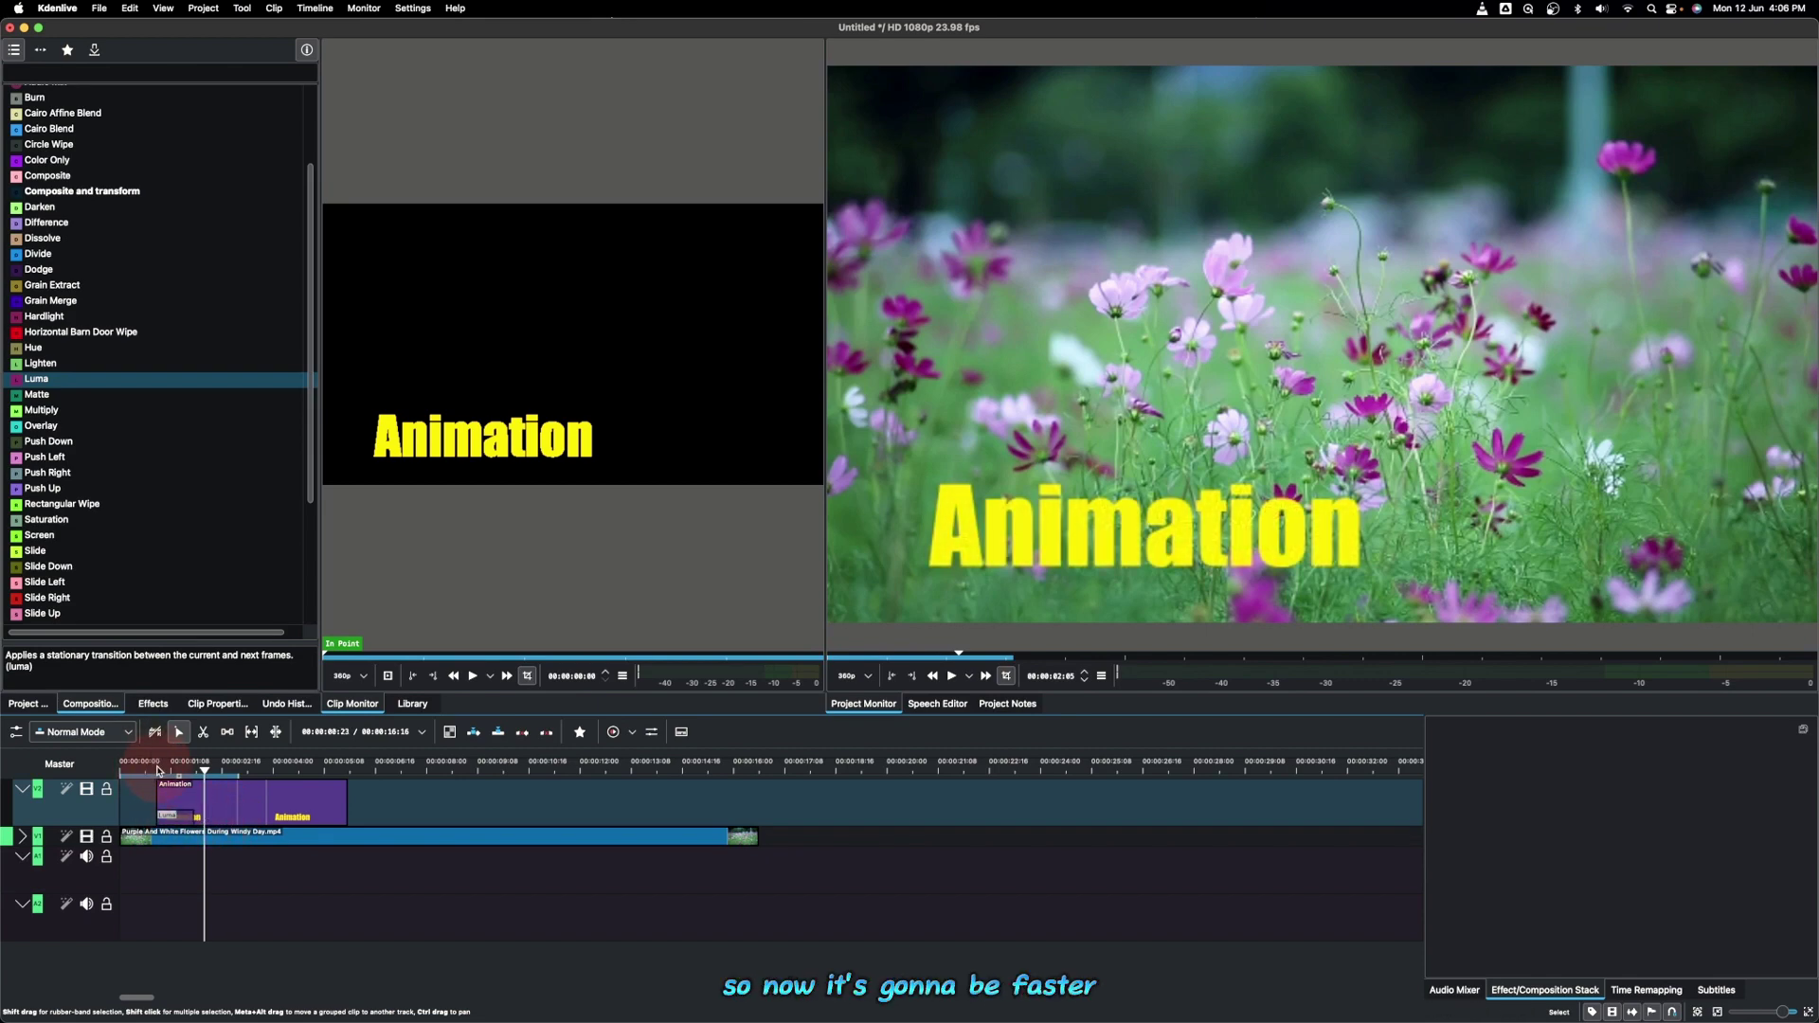
left_click(154, 764)
key("space")
key("space")
left_click(186, 813)
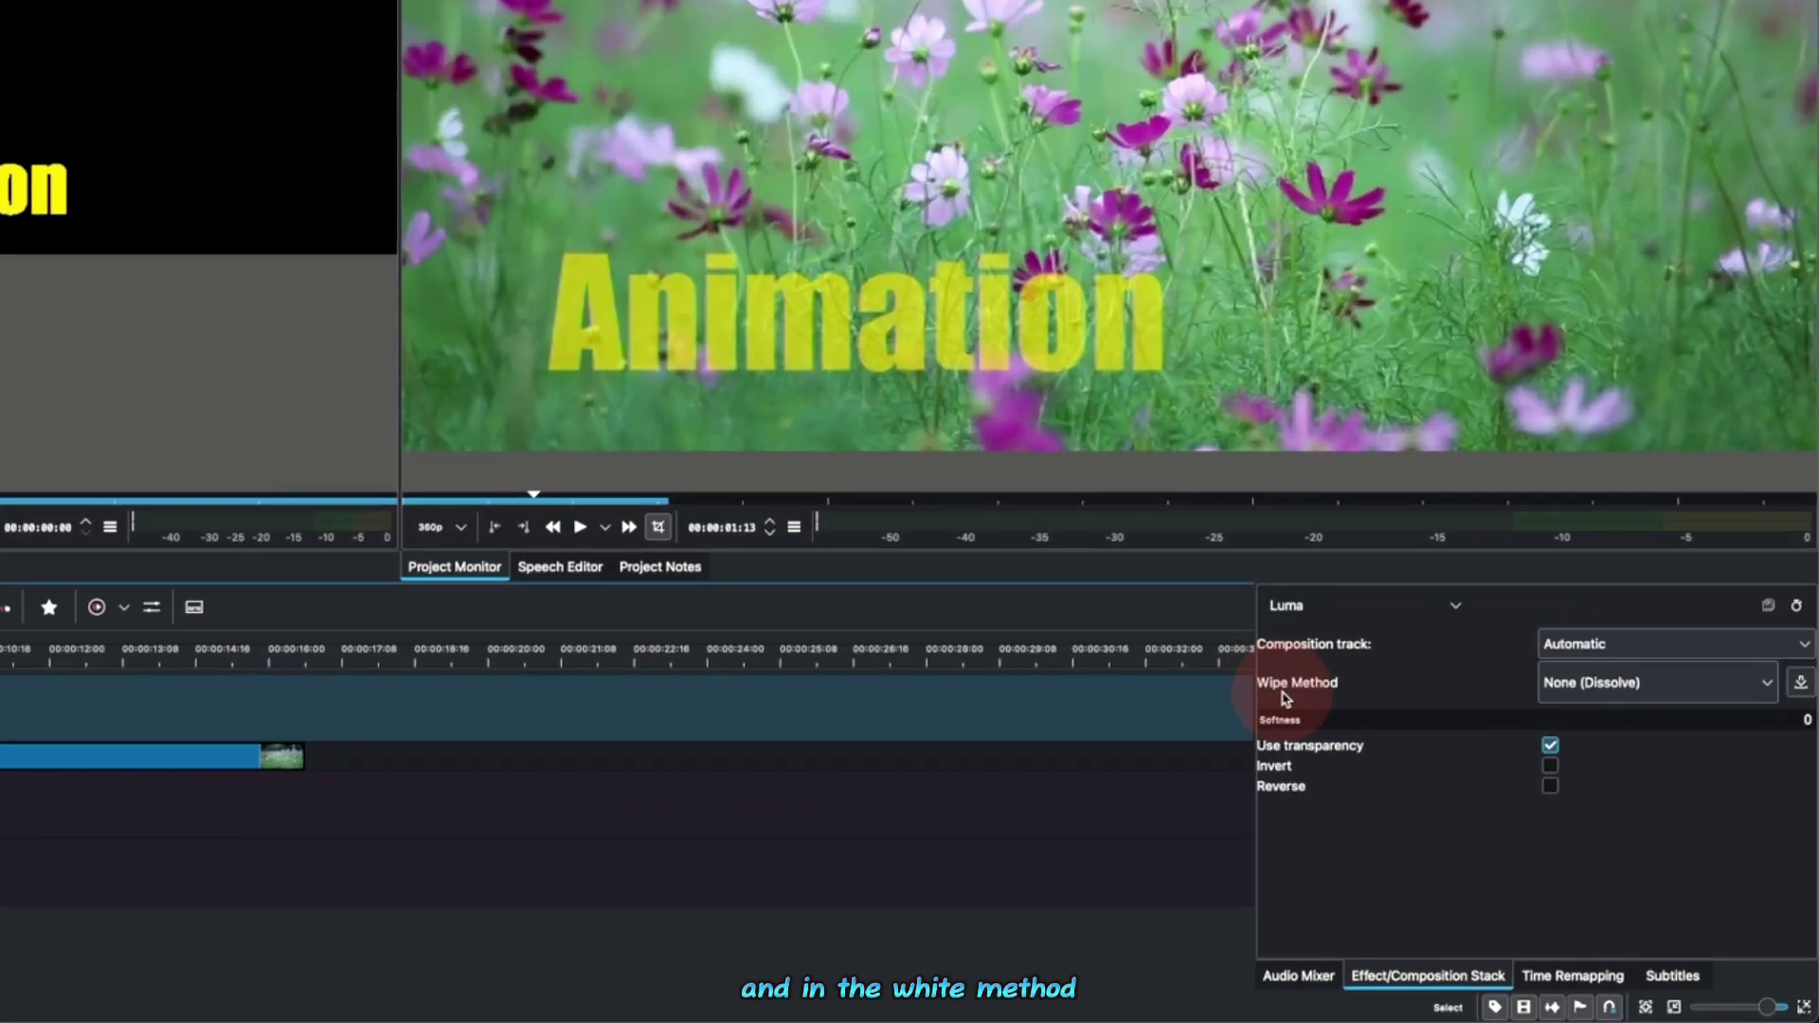
Open the Luma Wipe Method list and scroll to Bar Horizontal
left_click(1631, 695)
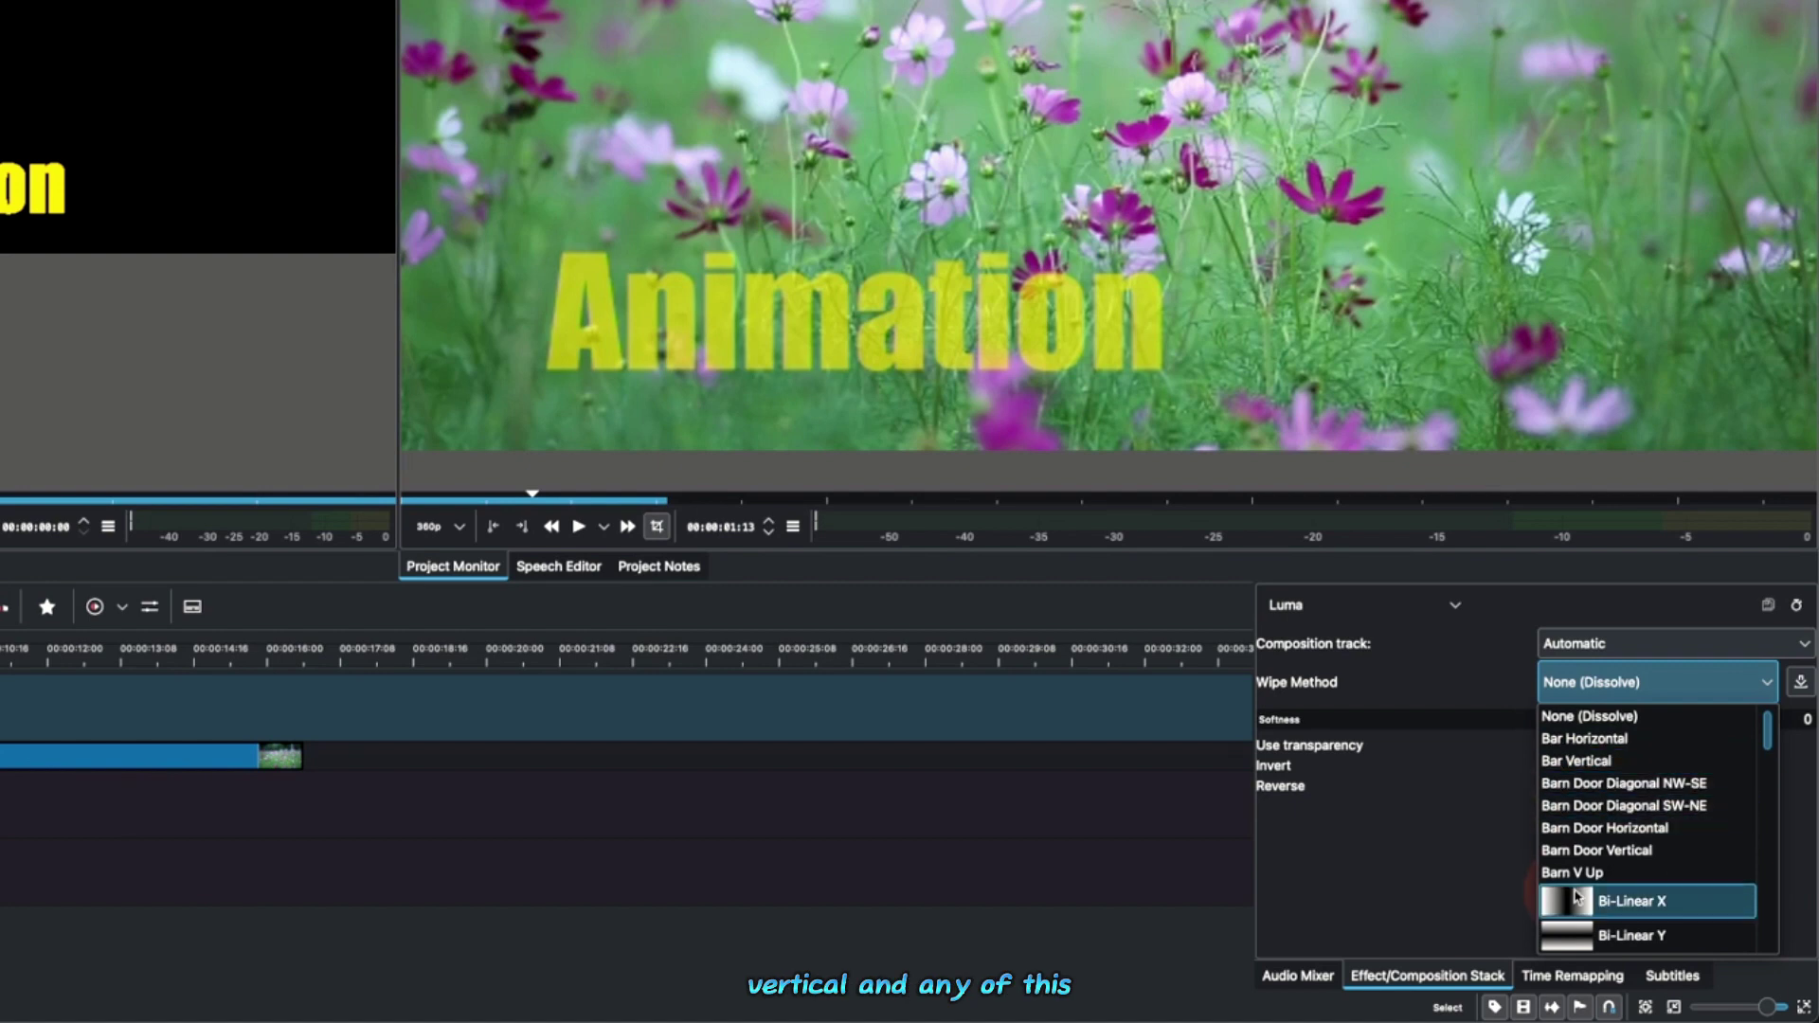
scroll(1575, 895, "down", 3)
scroll(1576, 895, "up", 3)
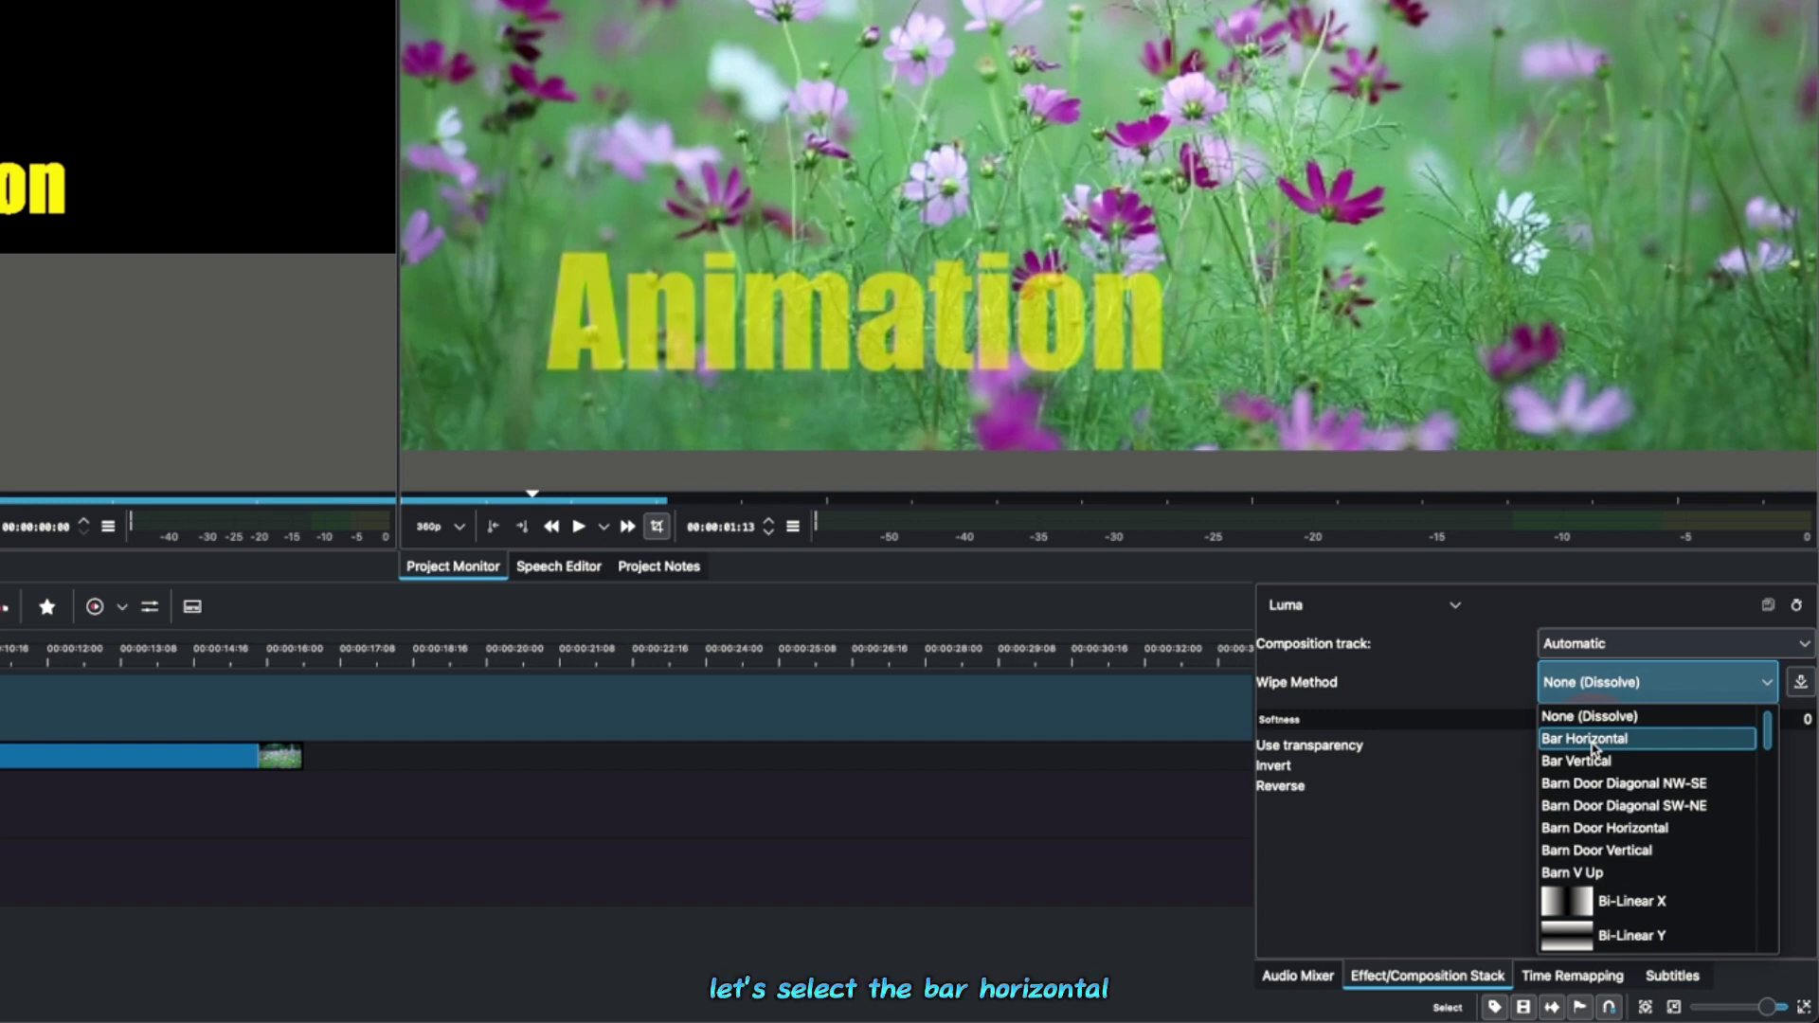
Apply the Bar Horizontal wipe and scrub and play to watch the text wipe in
left_click(1595, 748)
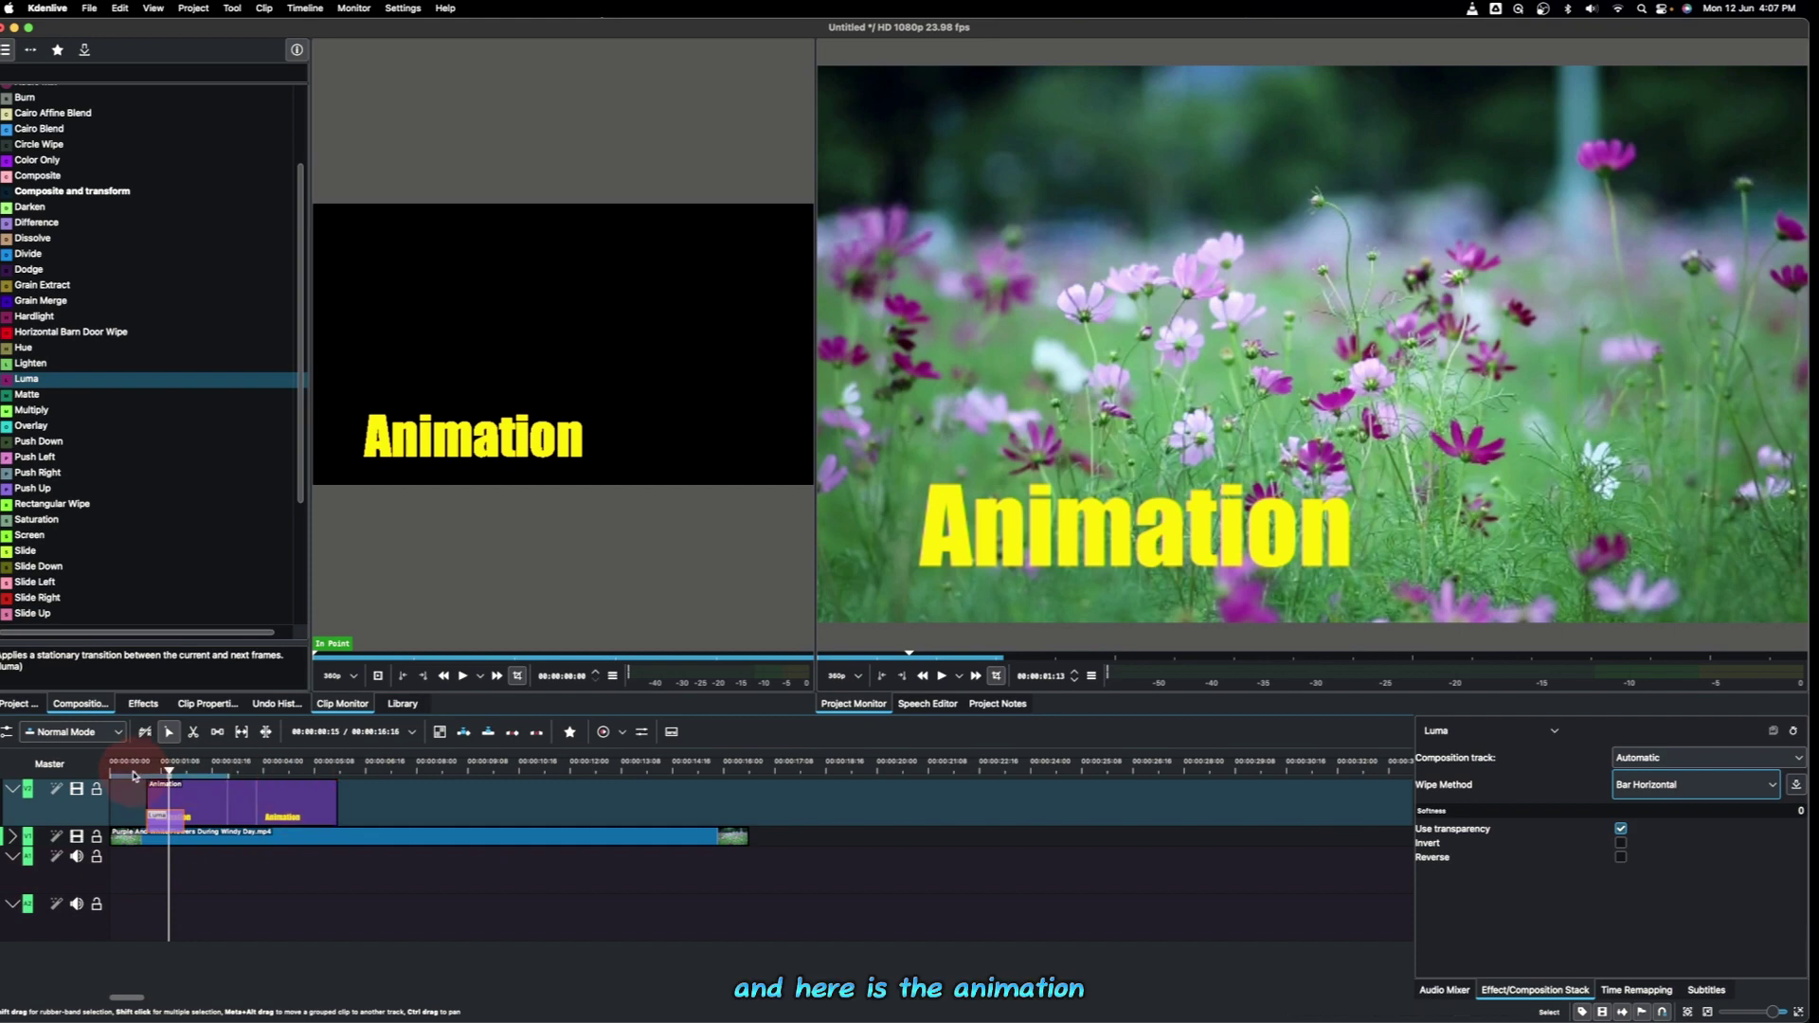
left_click_drag(136, 775, 139, 773)
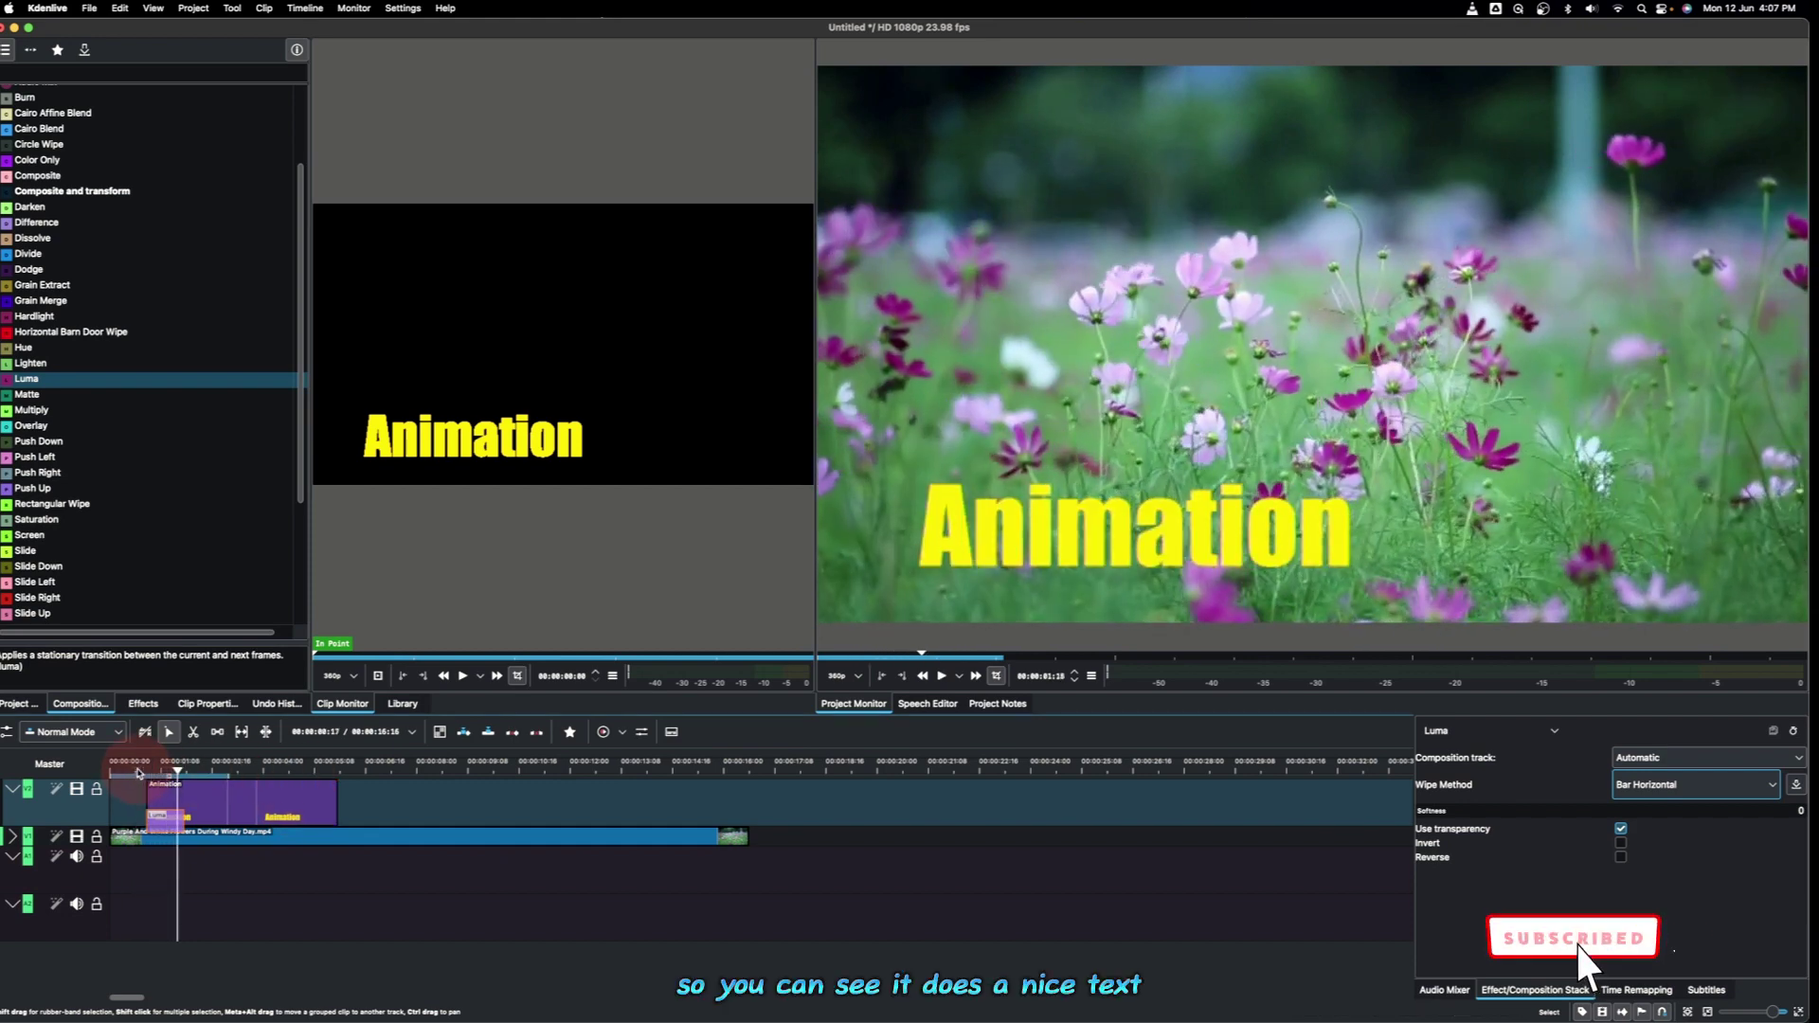
key("space")
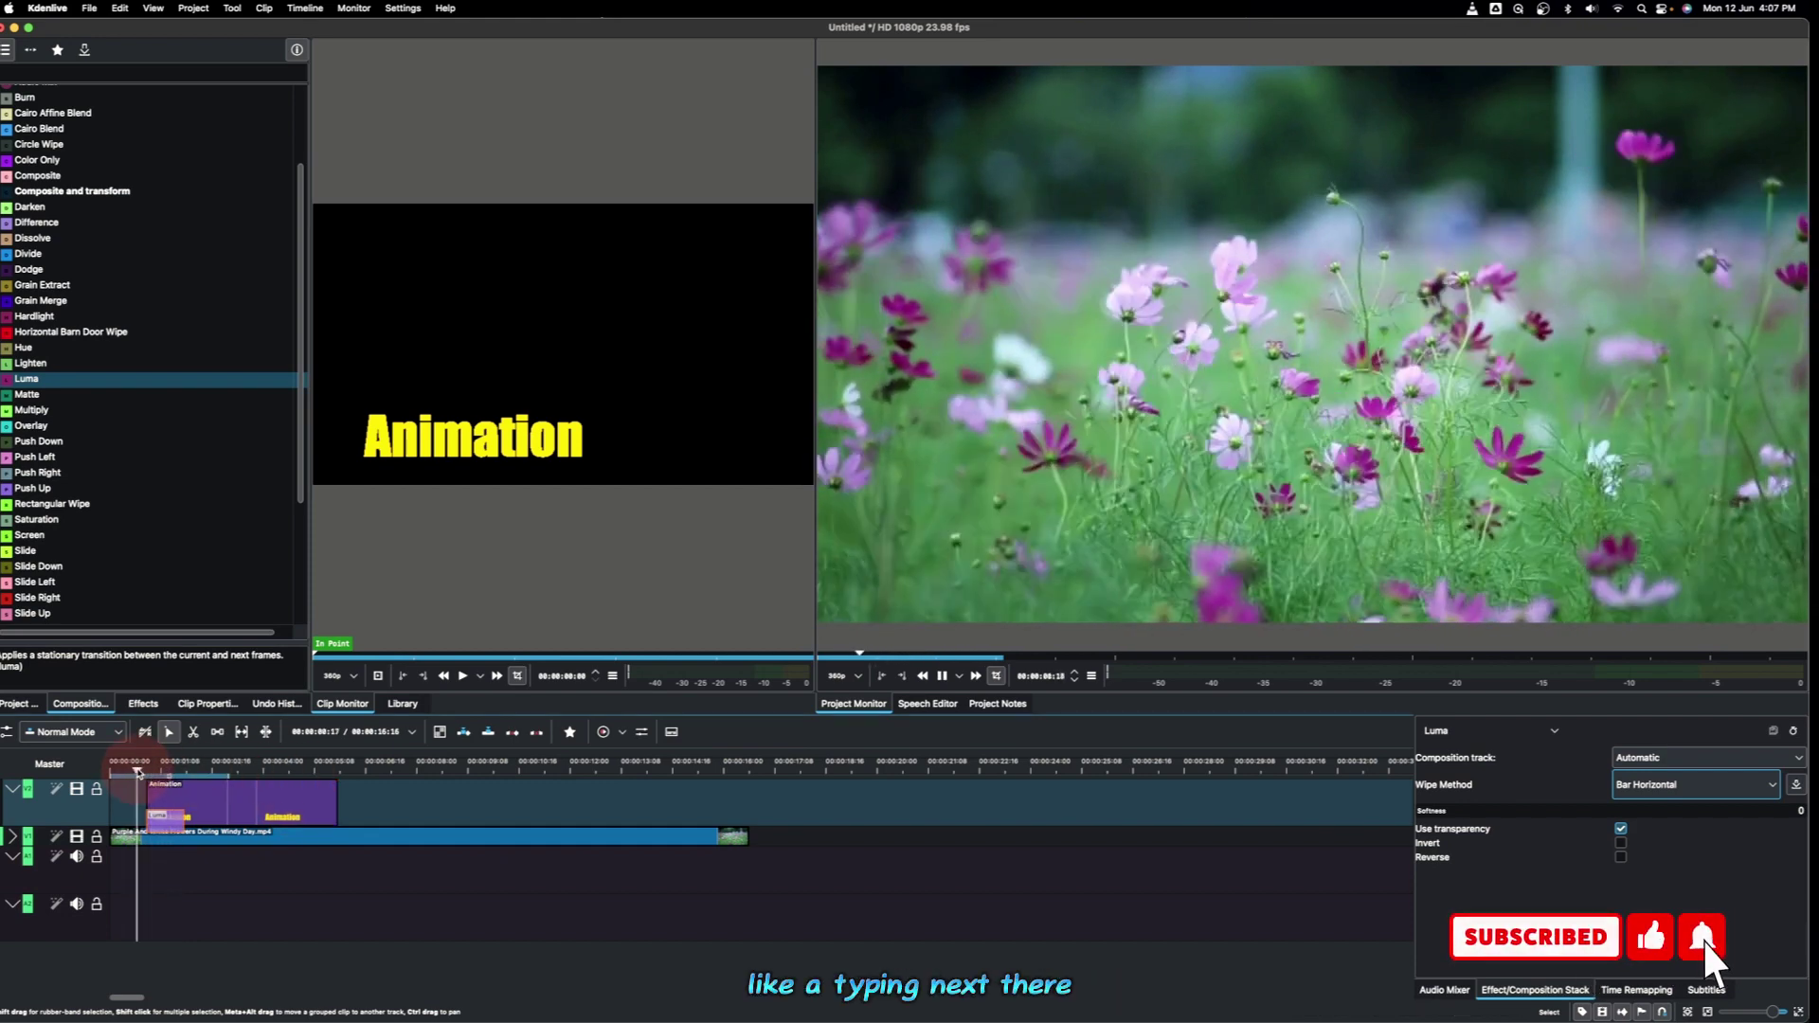
key("space")
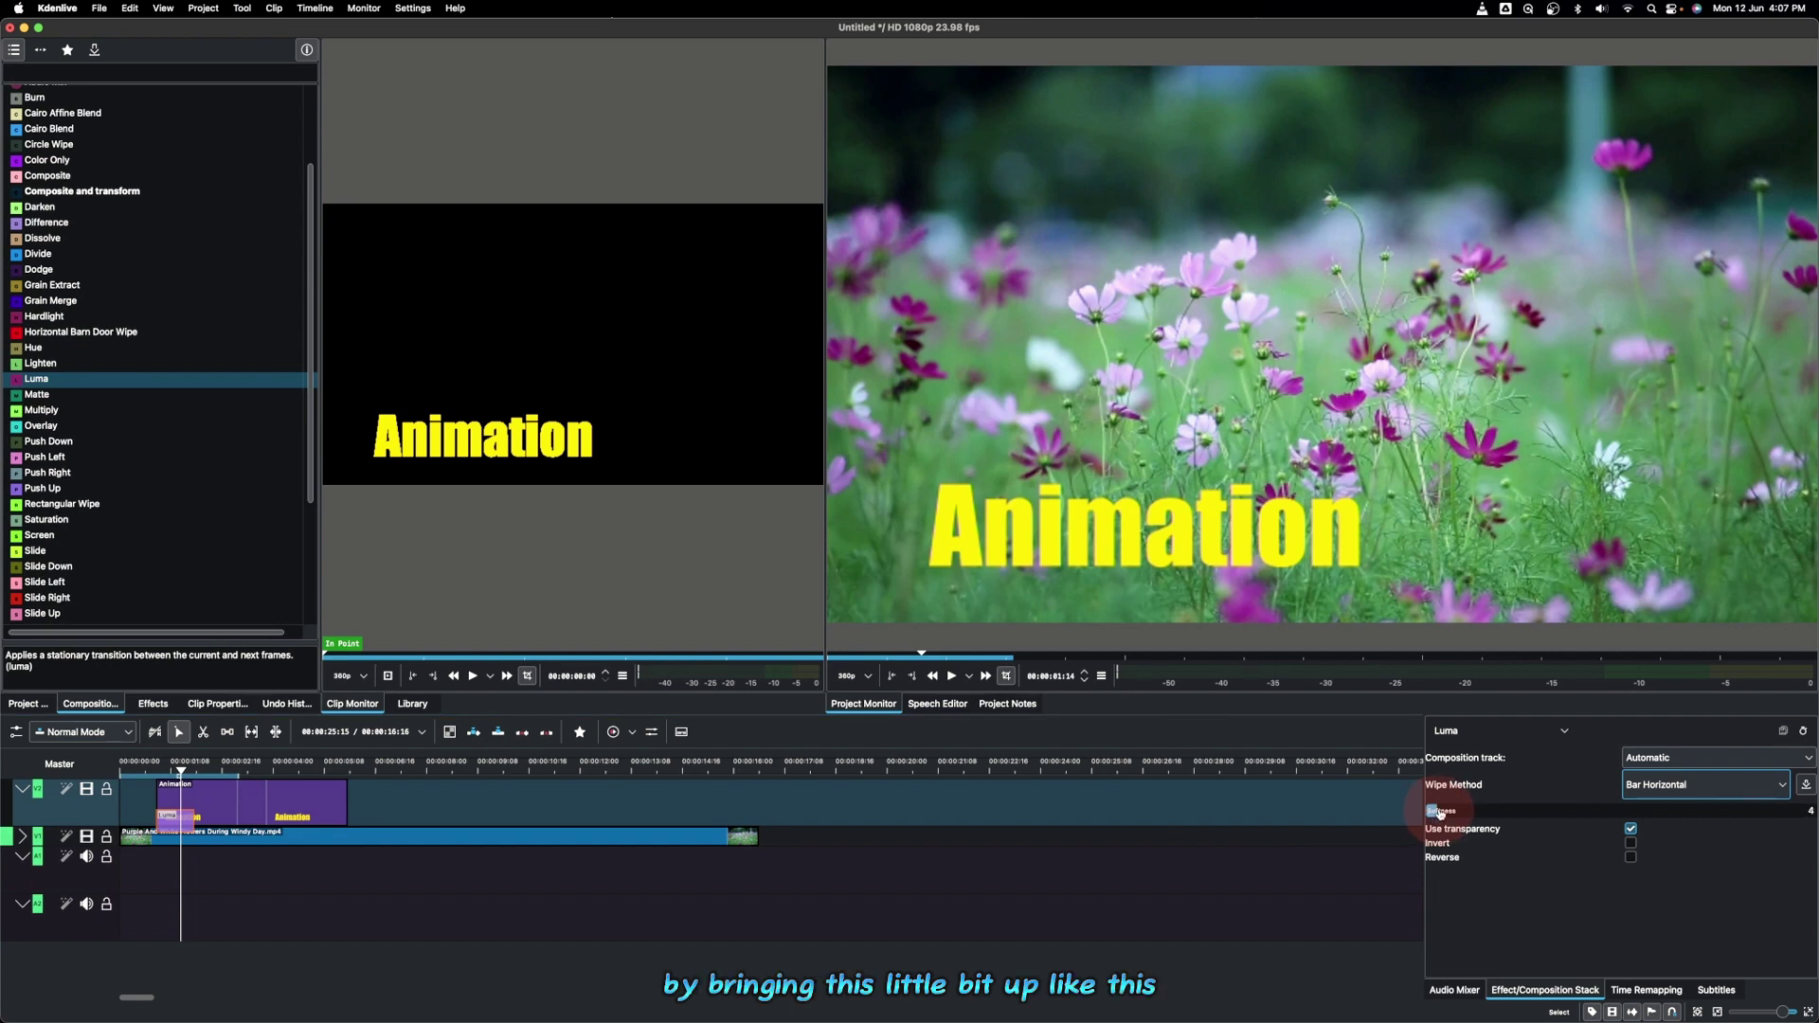
left_click(183, 775)
left_click_drag(184, 775, 175, 775)
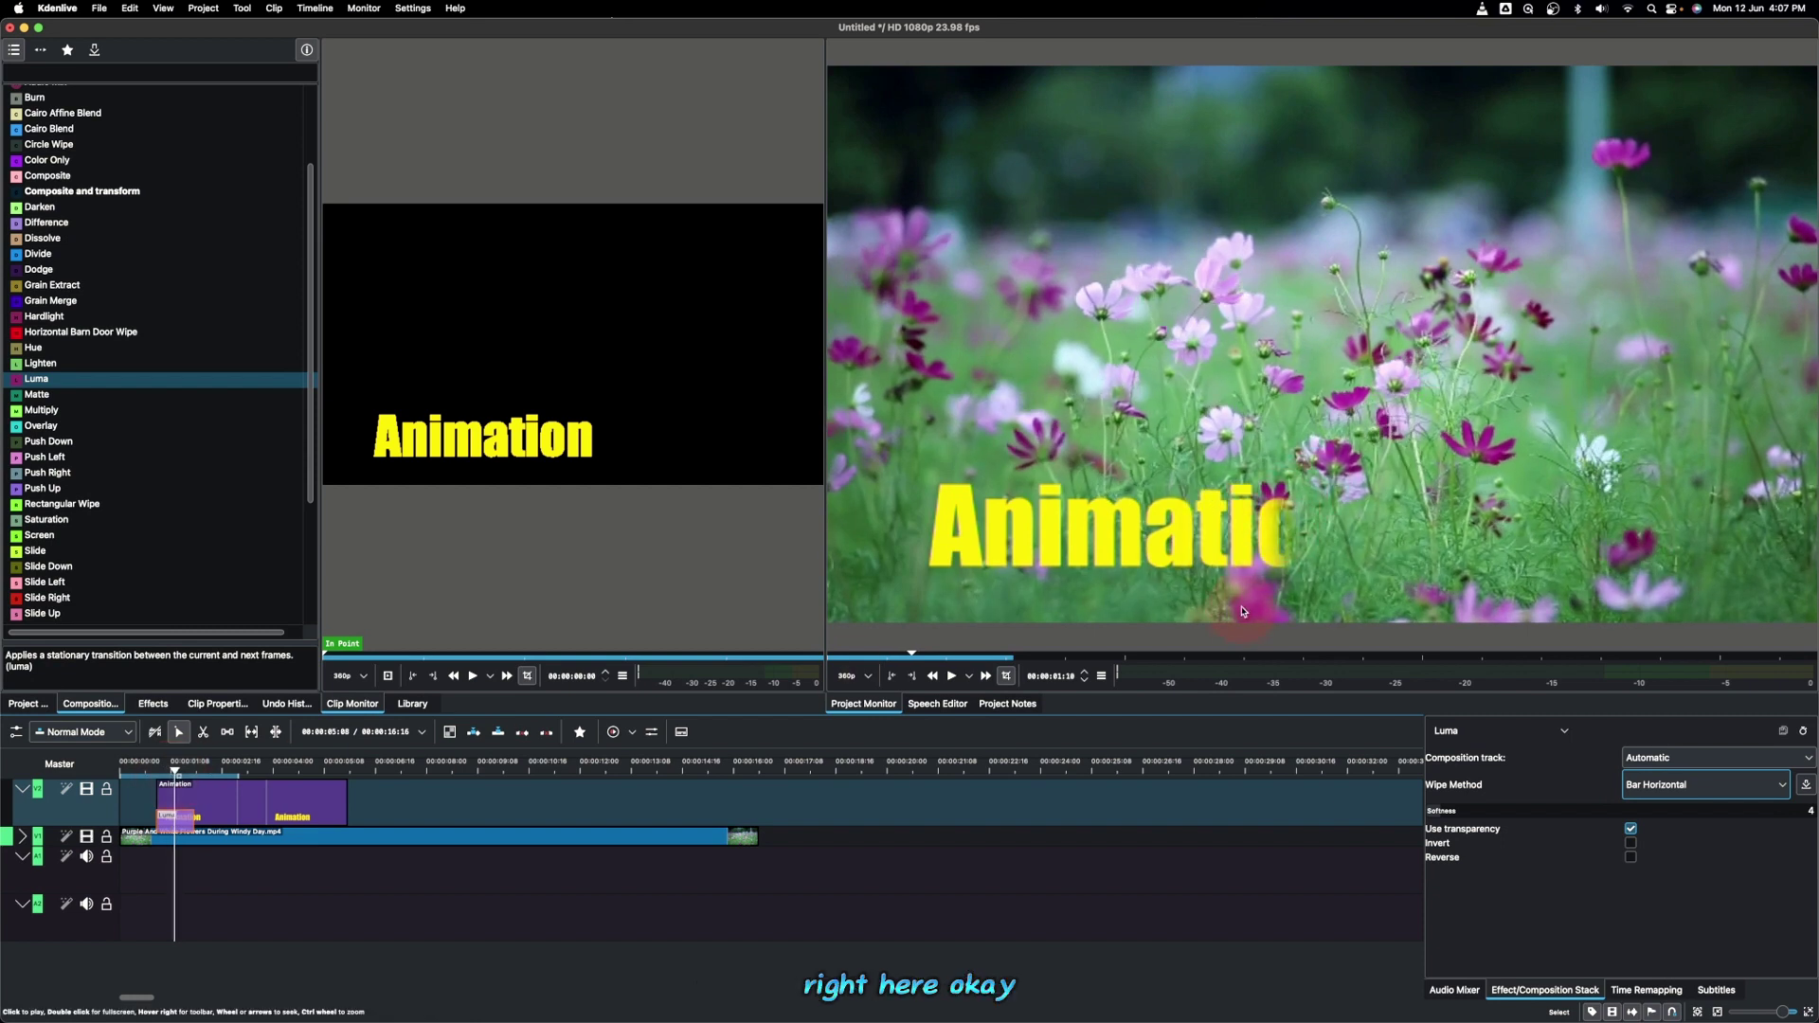
left_click(184, 816)
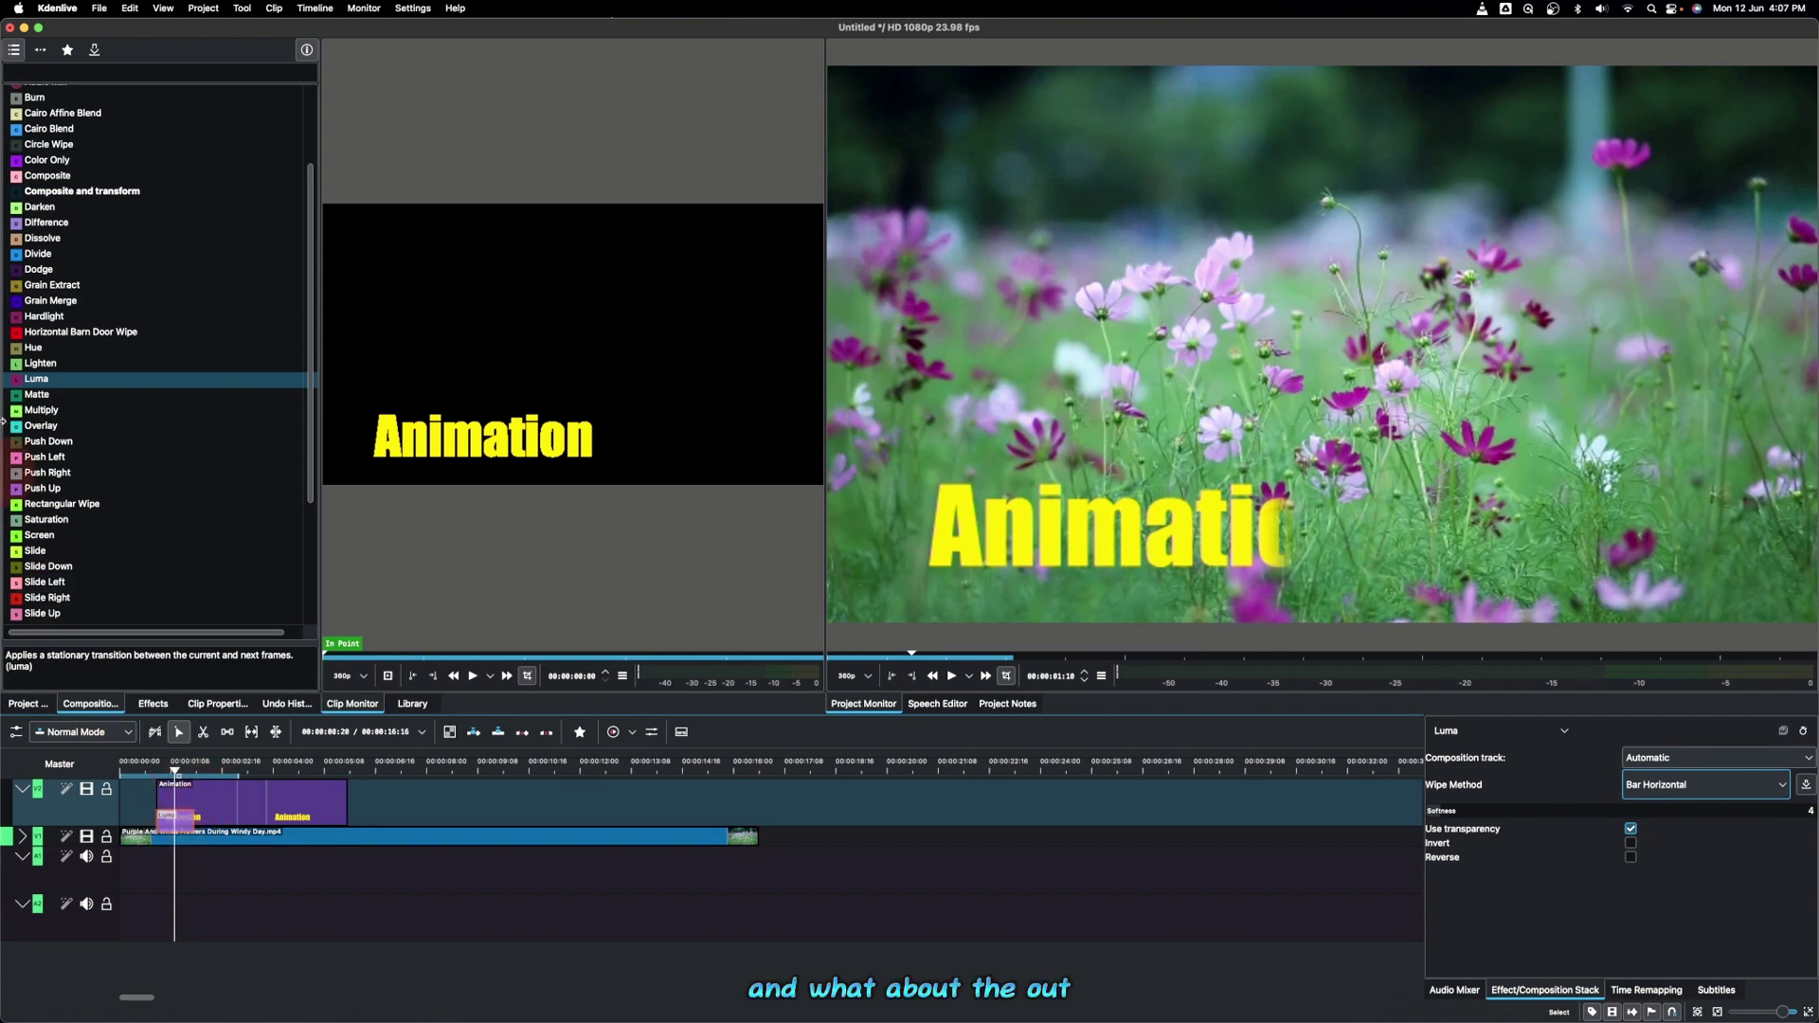
Drop a second Luma composition at the title's end, trimmed to finish with the clip
mouse_move(26, 380)
left_mouse_down()
mouse_move(317, 798)
mouse_move(347, 770)
left_mouse_up()
left_click(320, 770)
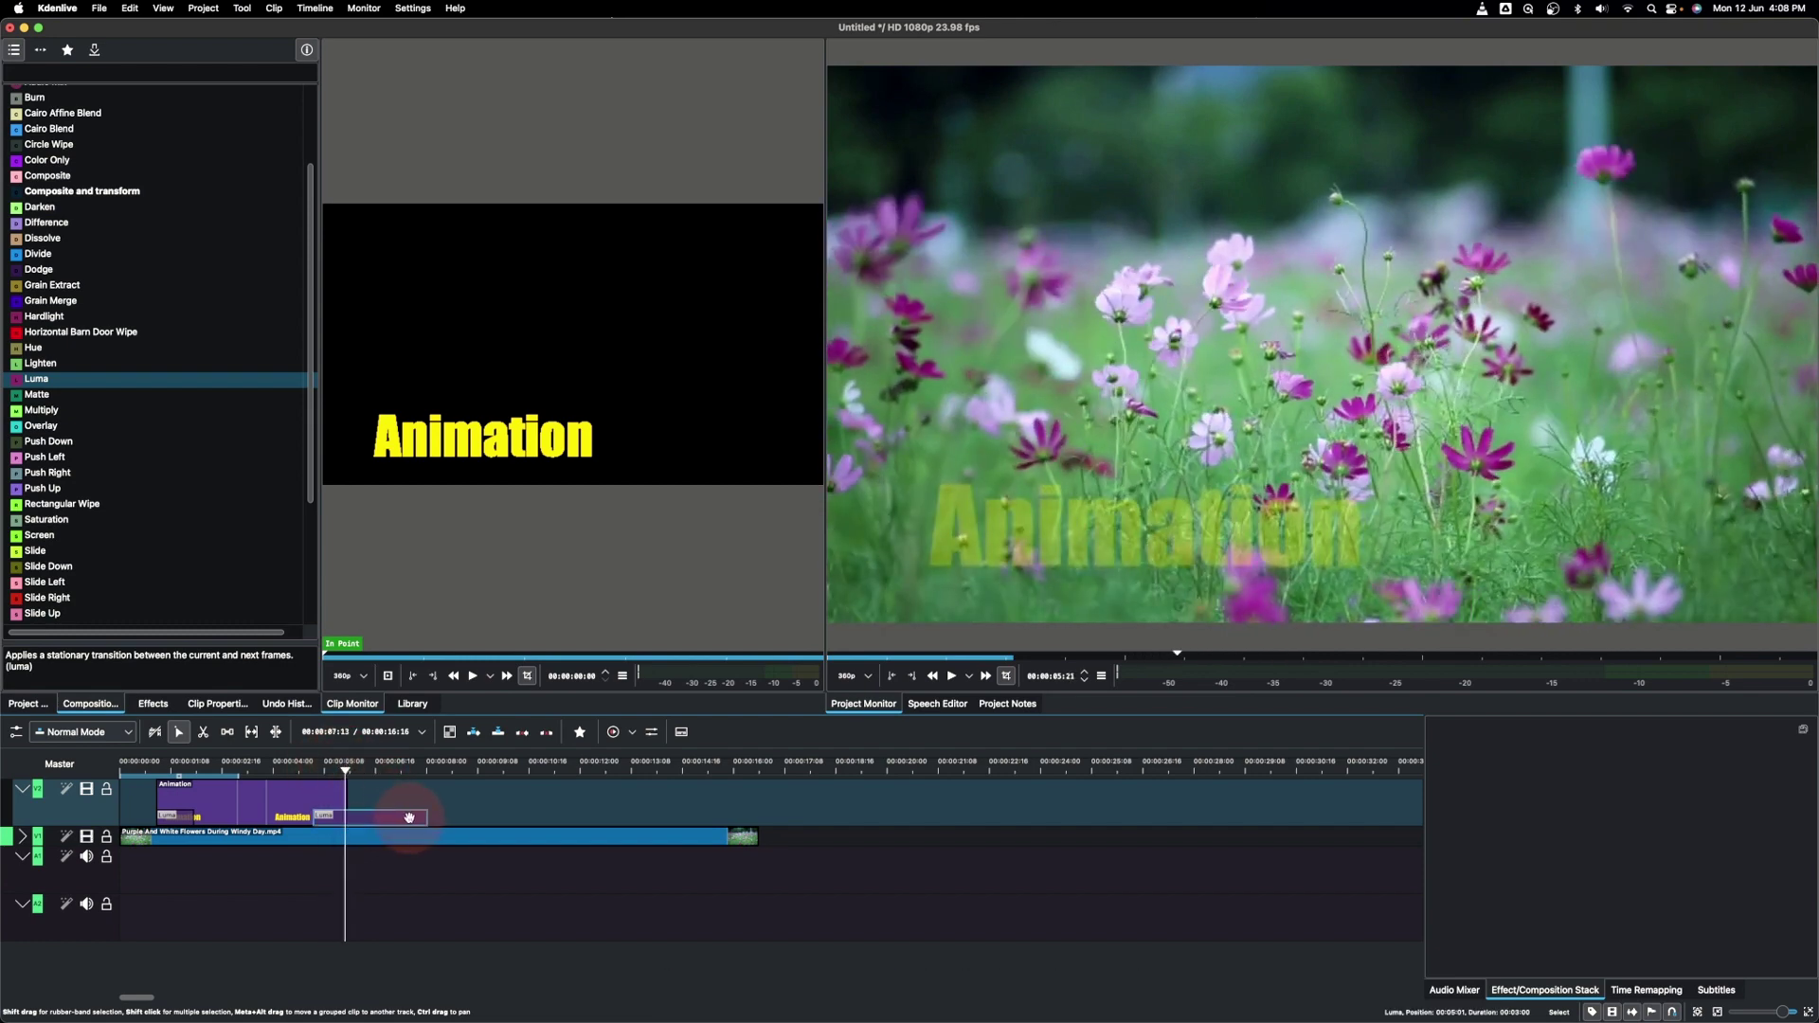
left_click_drag(419, 817, 346, 812)
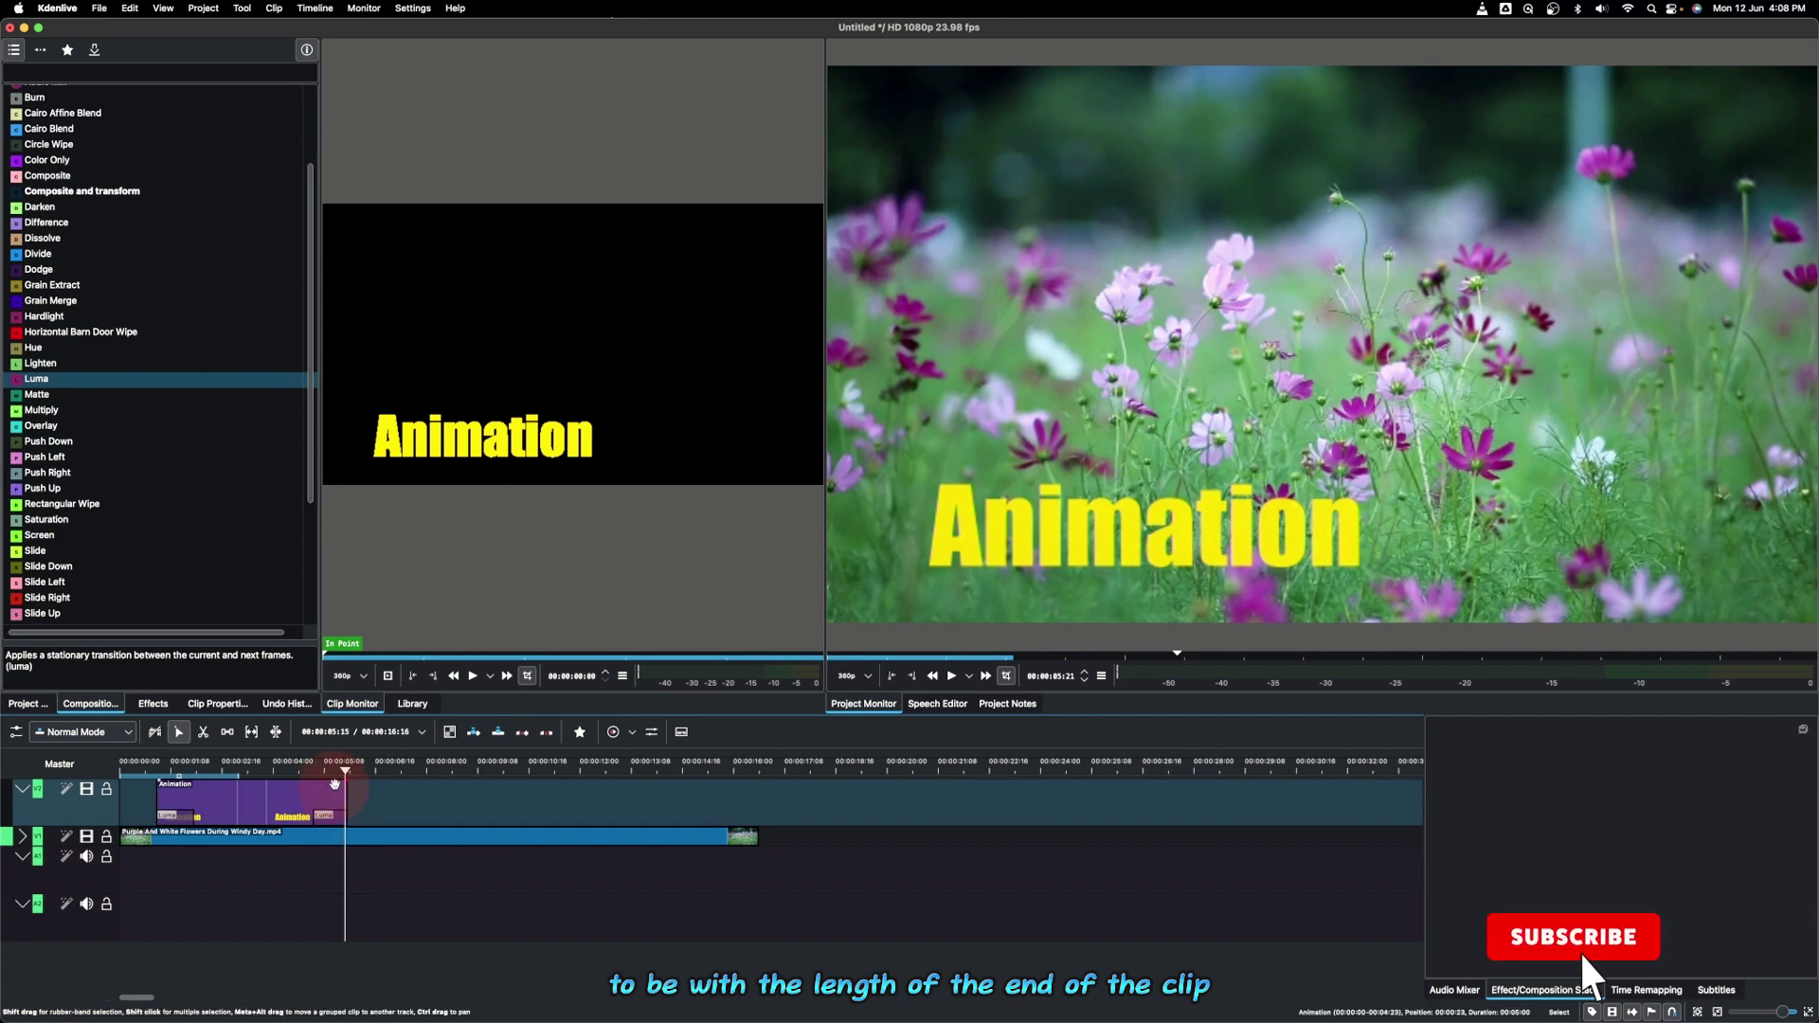
left_click(332, 815)
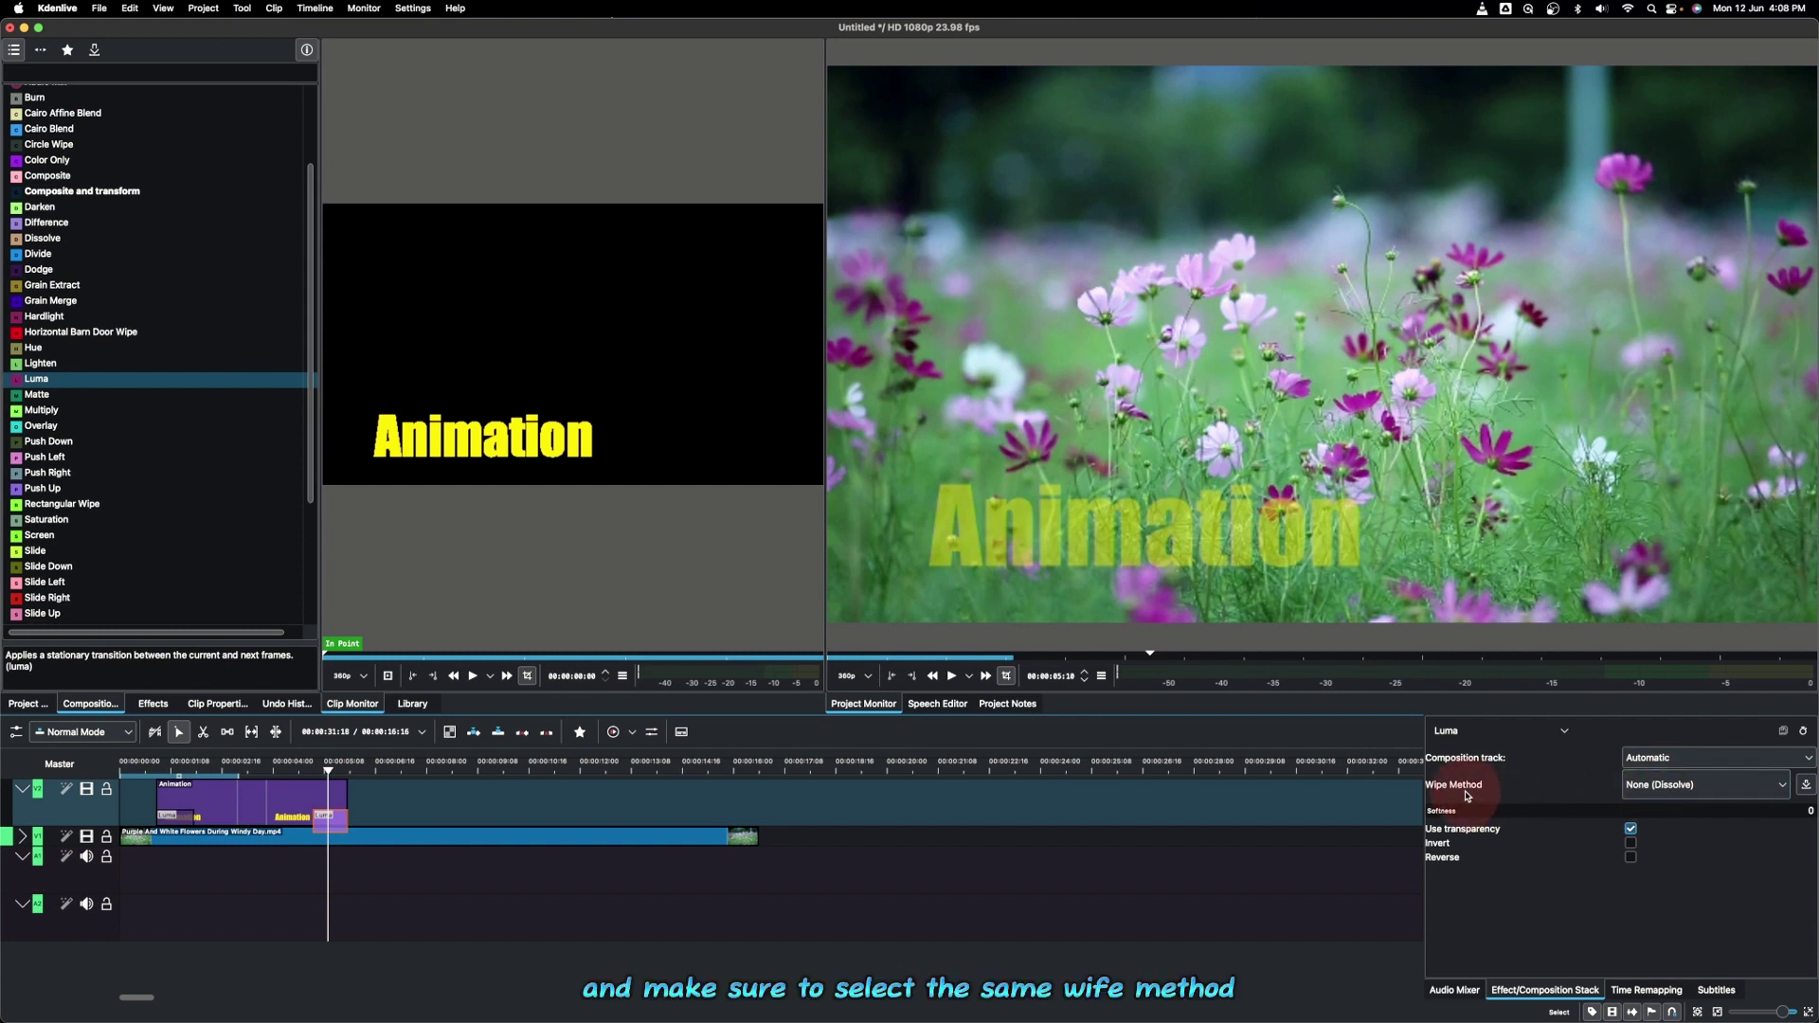
Set the ending Luma to Bar Horizontal with Reverse ticked, then scrub to preview
left_click(1651, 792)
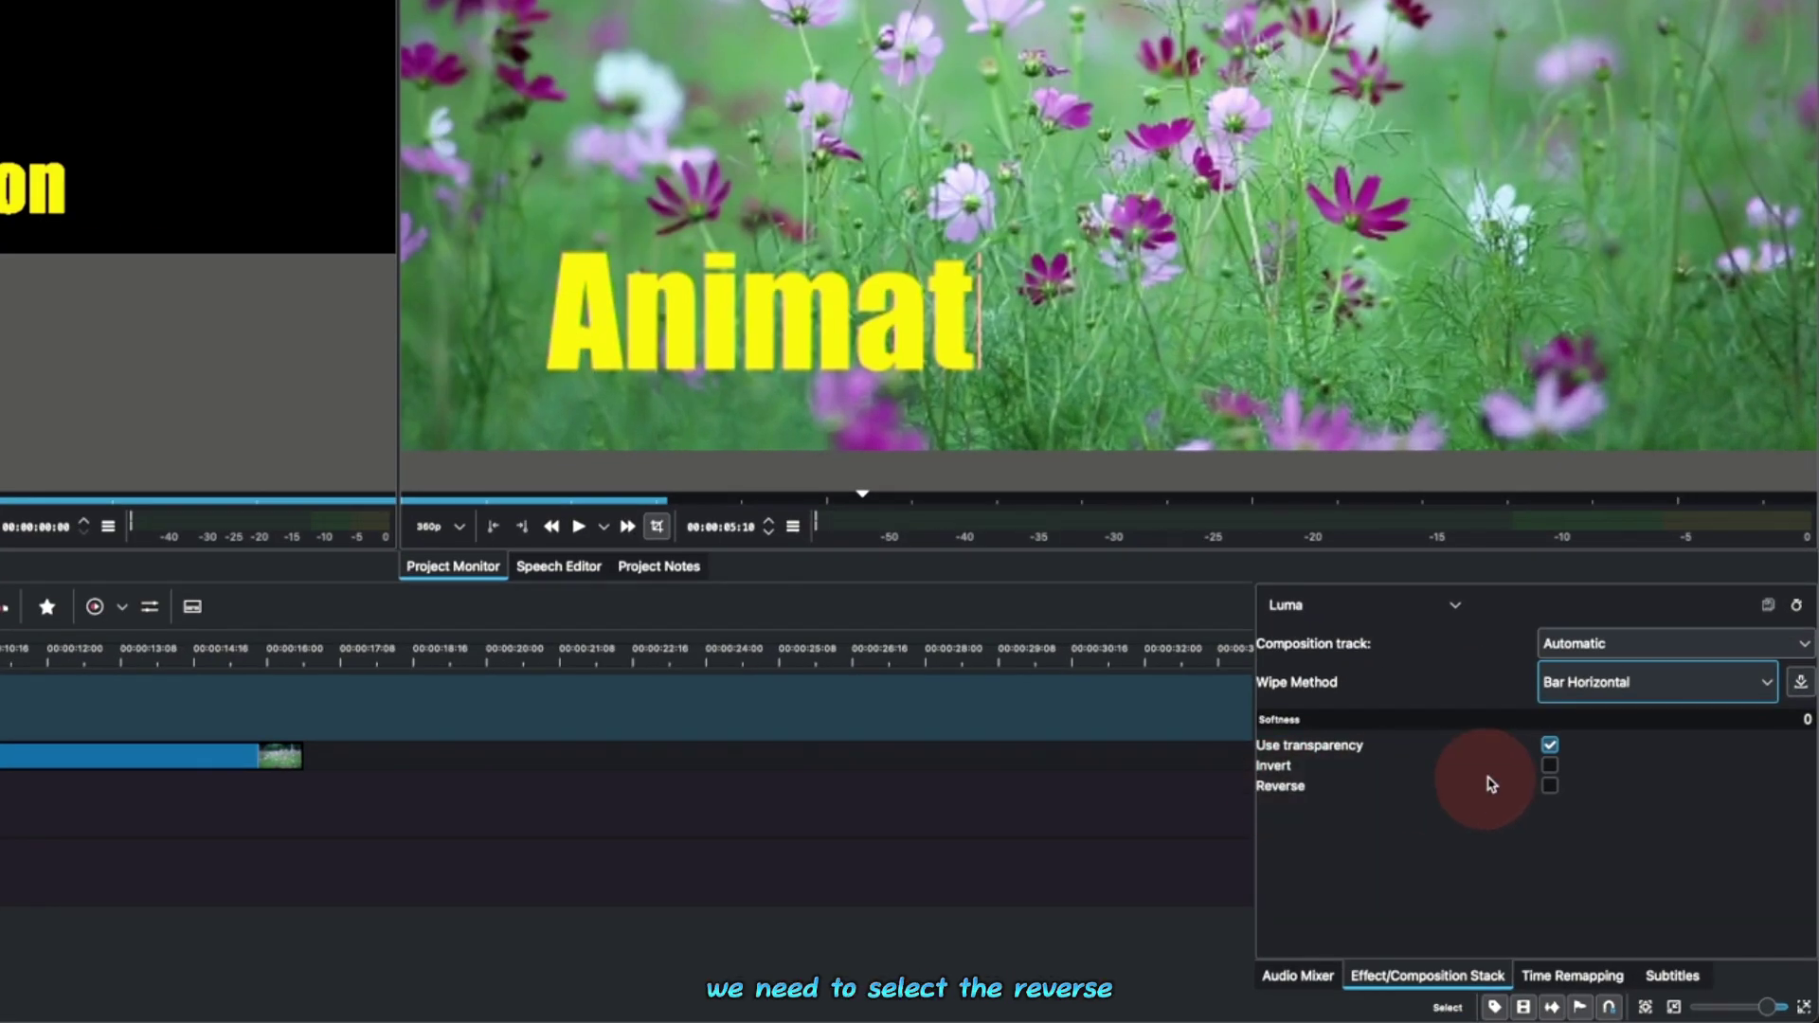
left_click(1550, 787)
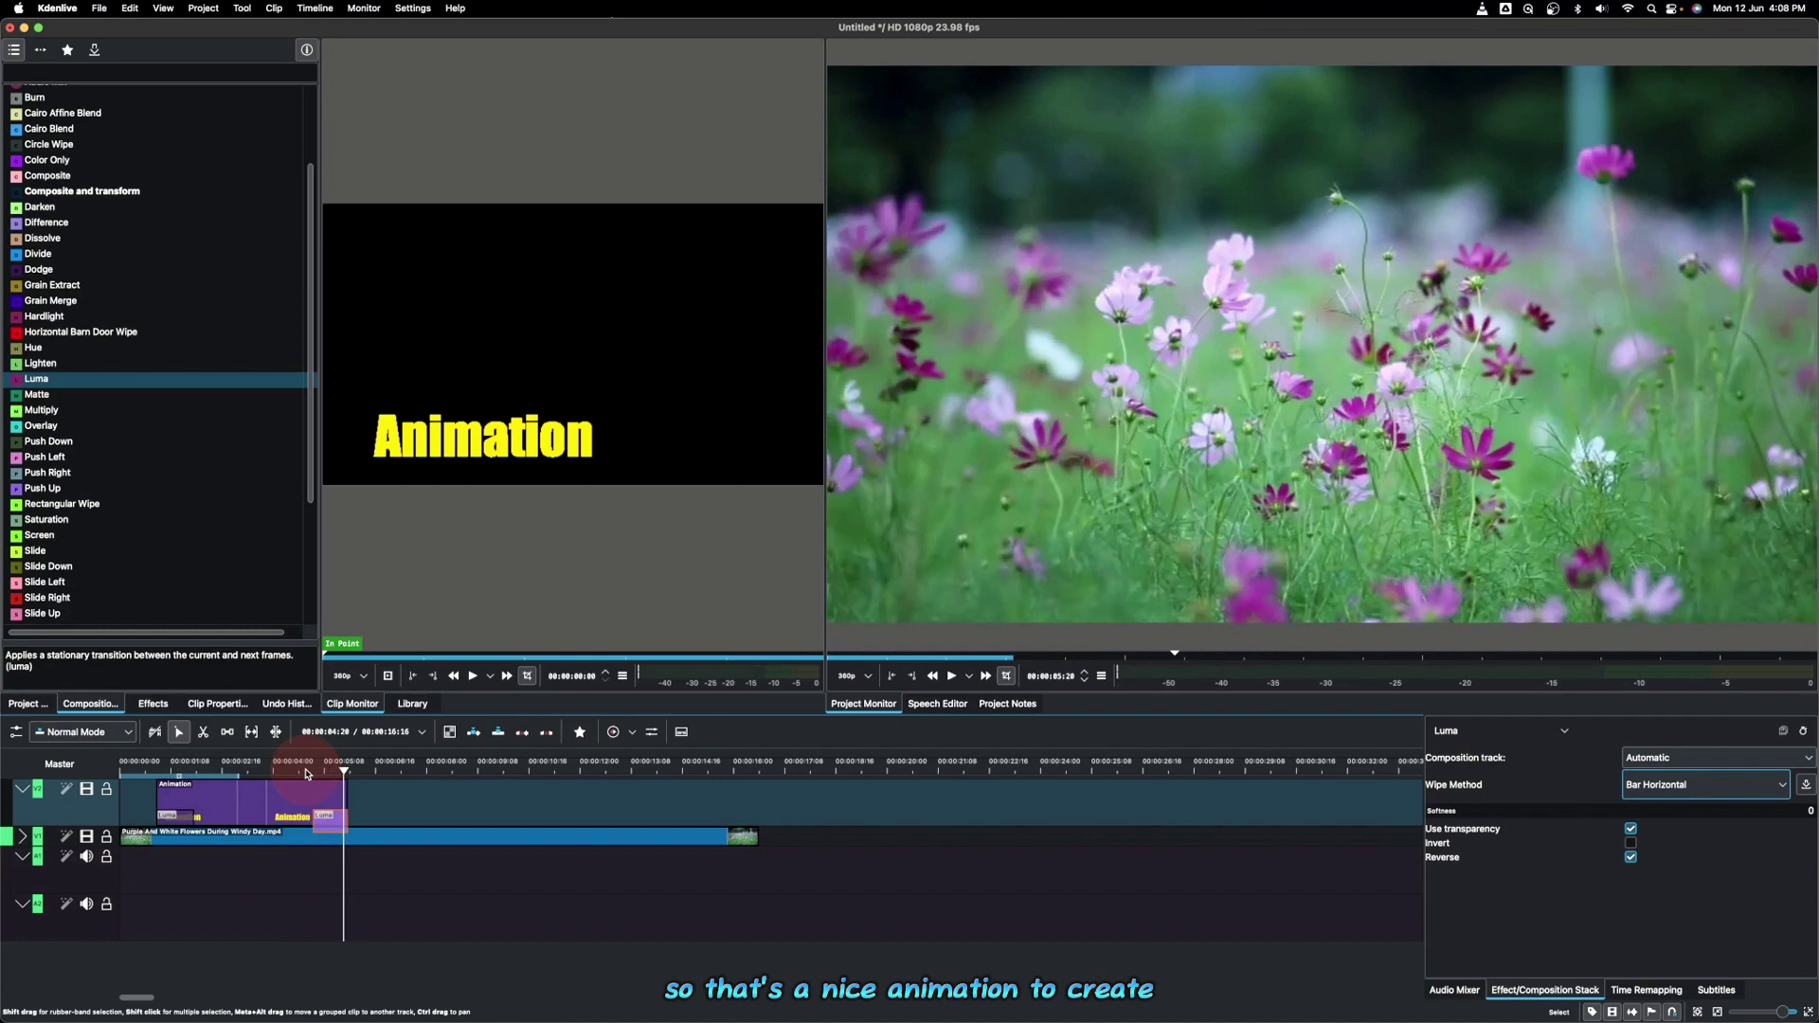
left_click_drag(305, 774, 326, 774)
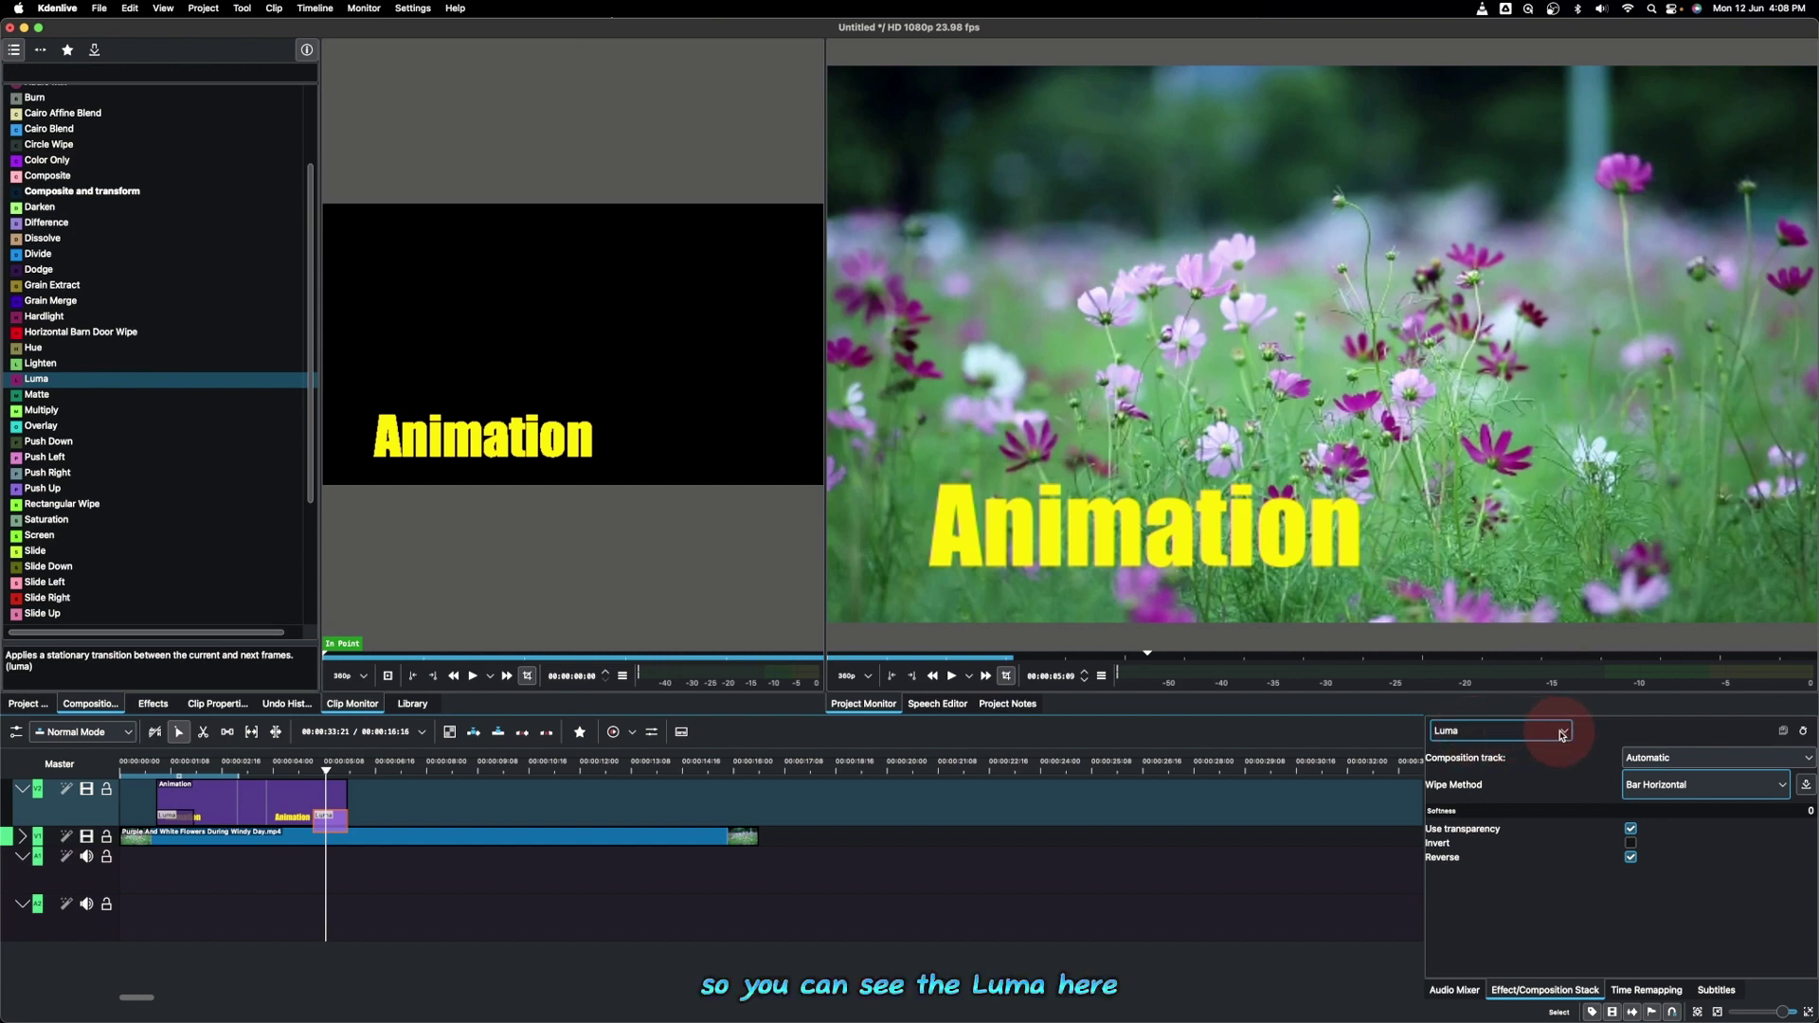
Try Divide, Grain Extract and Hardlight on the ending composition, then settle on Dissolve
left_click(1561, 735)
left_click(1471, 766)
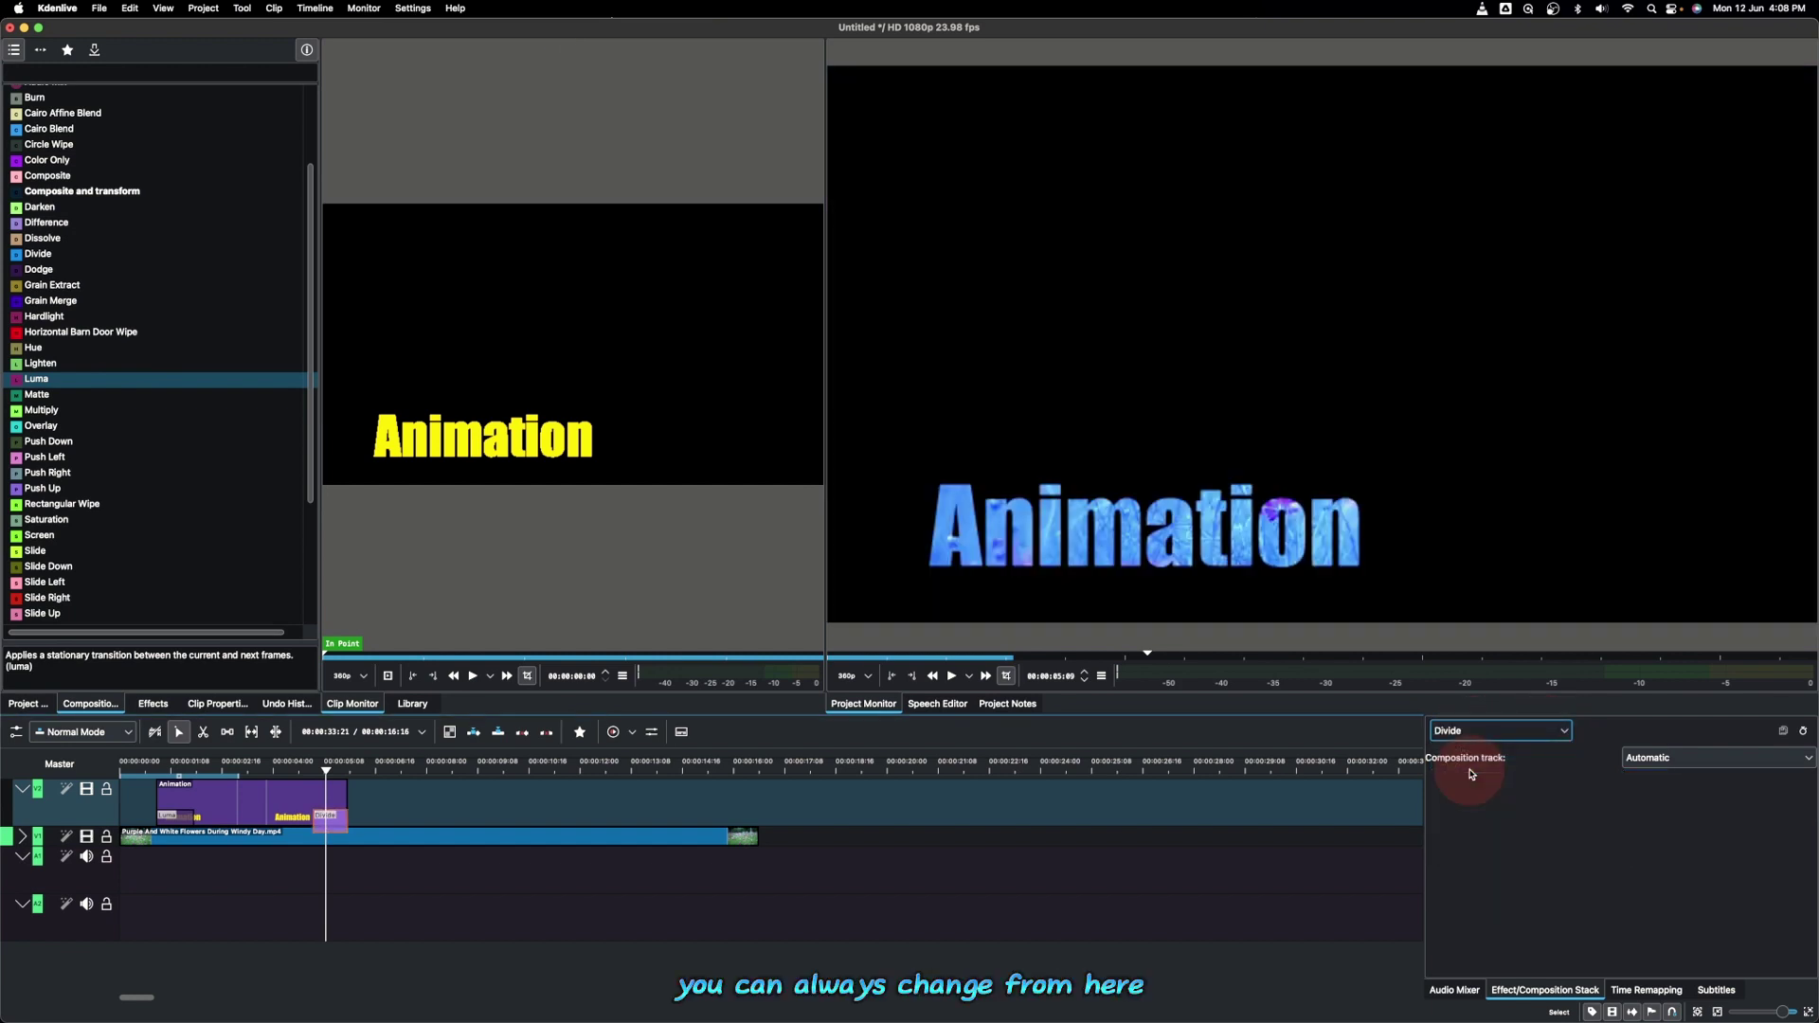
left_click(1492, 730)
left_click(1459, 796)
left_click(1501, 731)
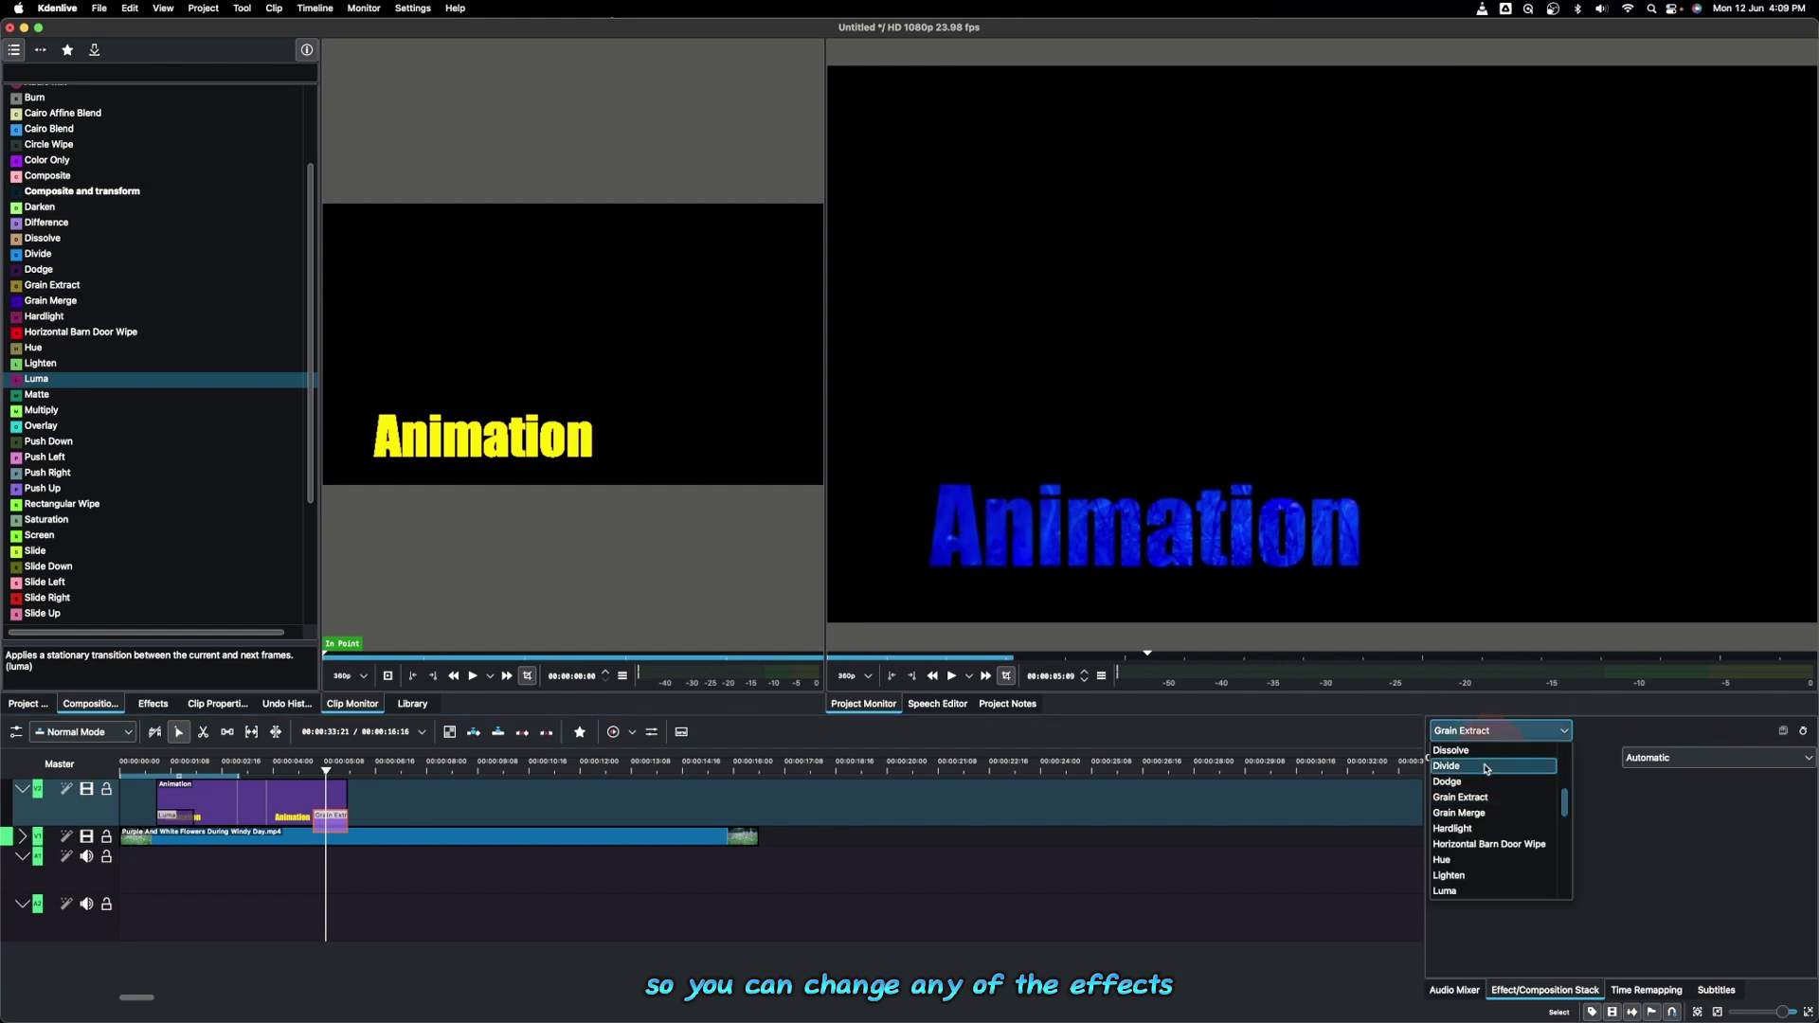
left_click(1464, 828)
left_click(1507, 734)
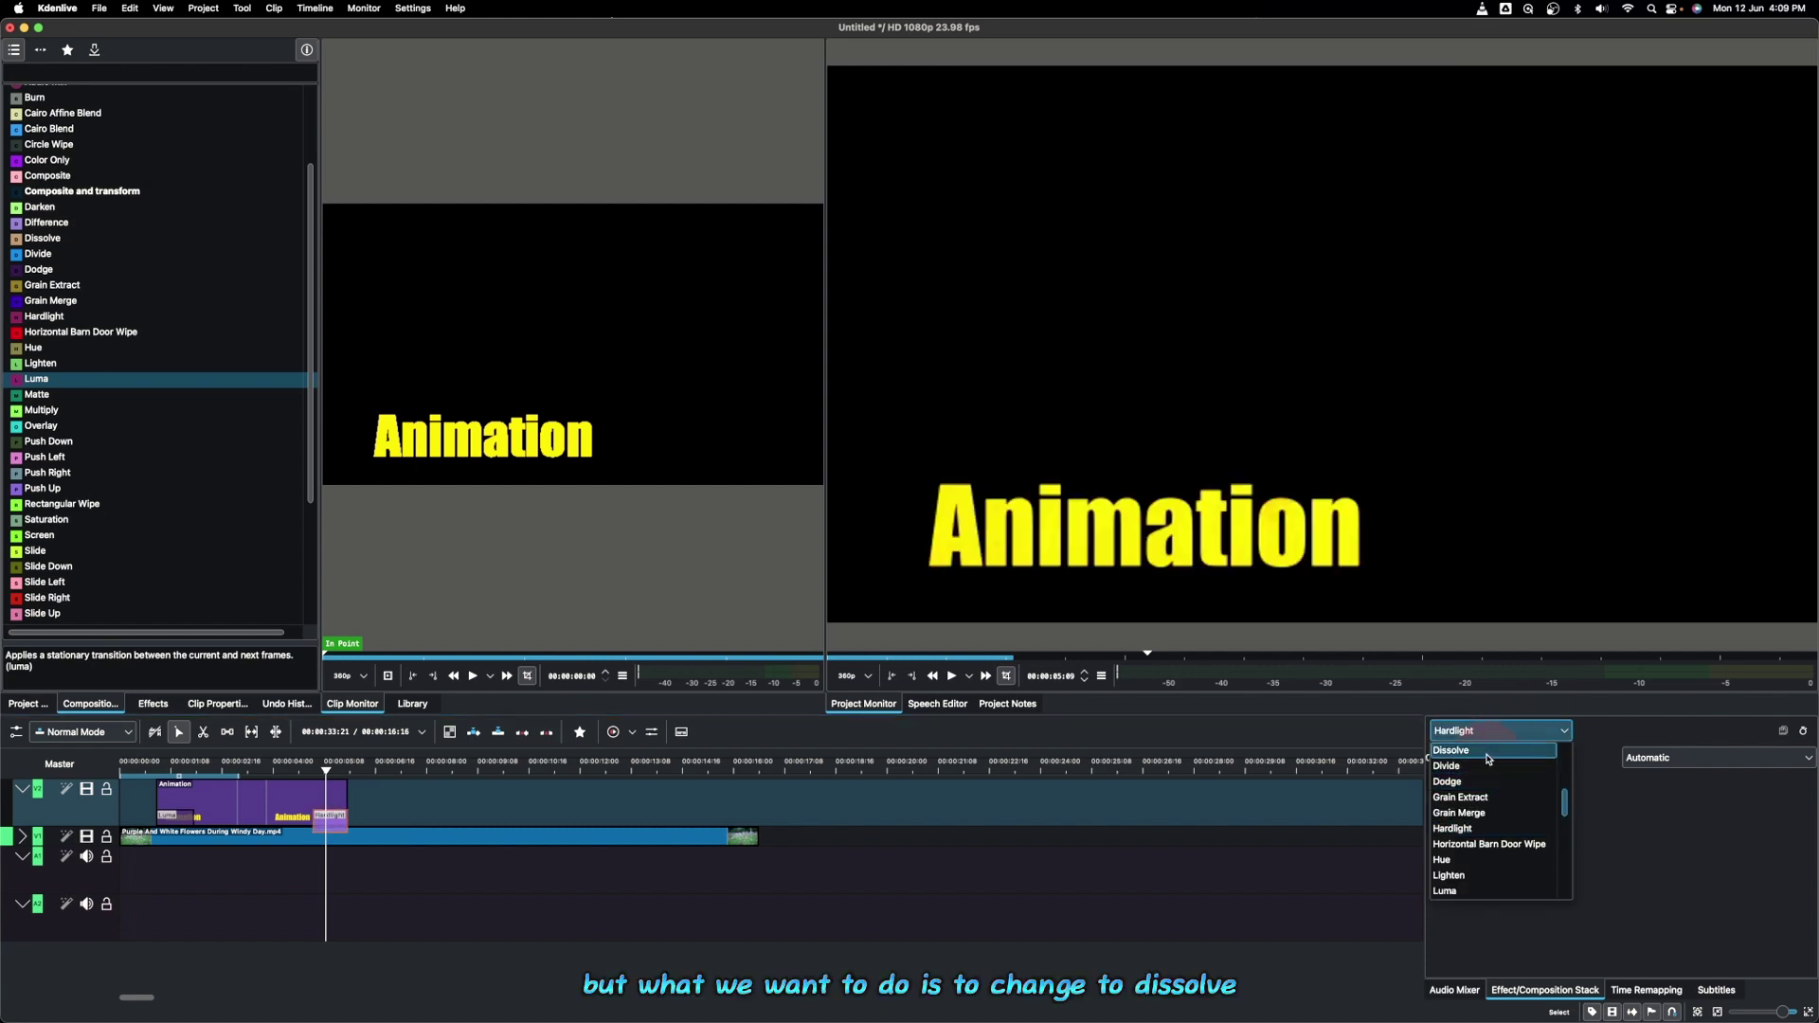
left_click(1487, 753)
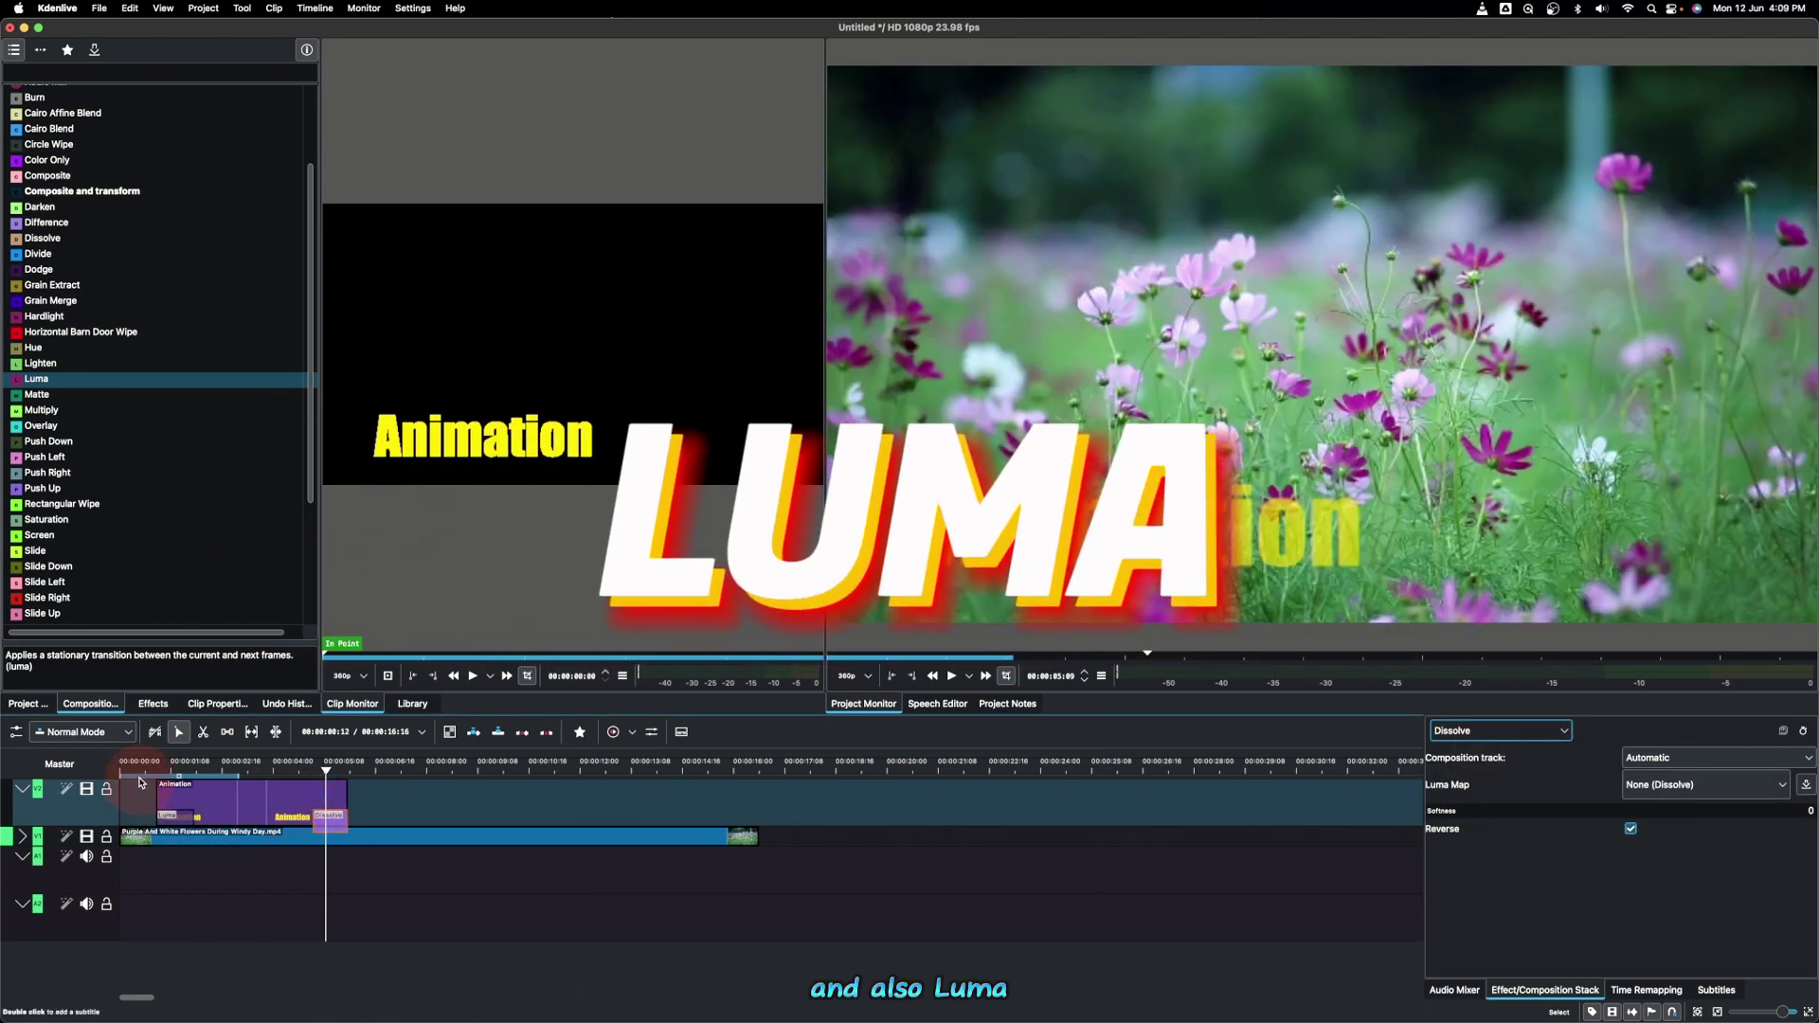
Play the title from its start to watch the Dissolve fade-out
left_click(148, 772)
left_click_drag(148, 772, 150, 772)
key("space")
left_click(299, 764)
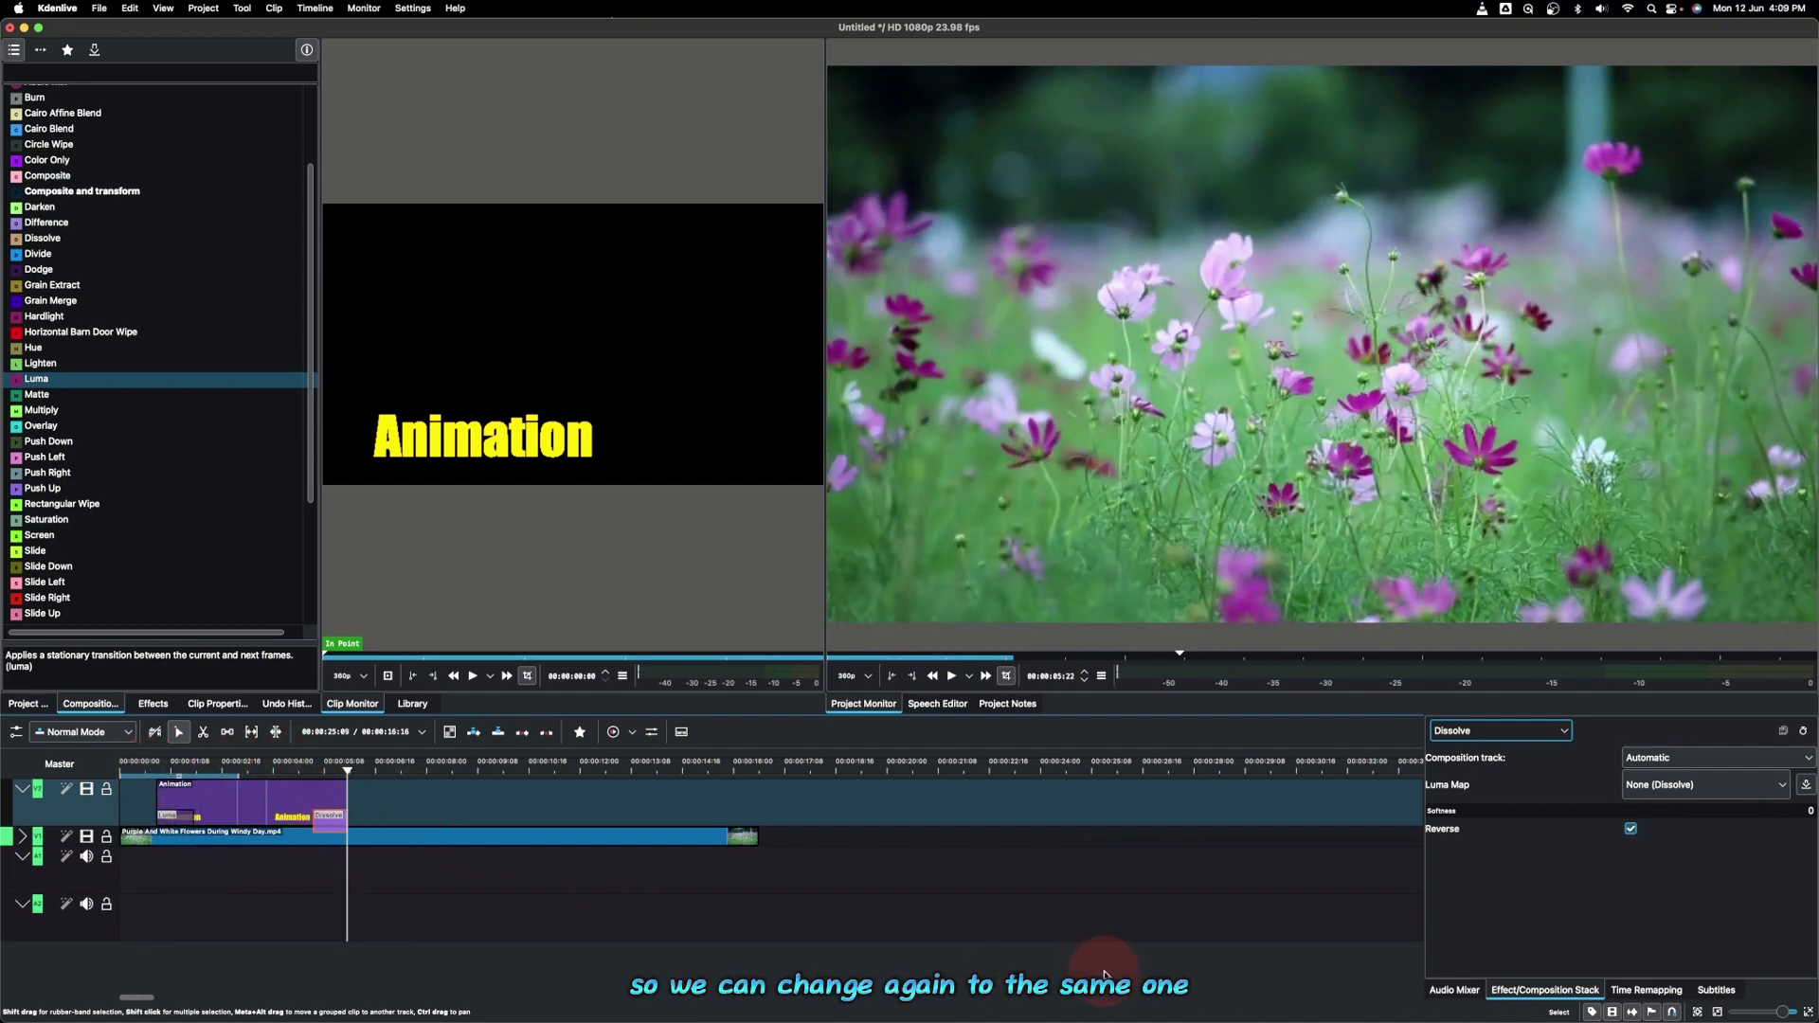
Give the ending Dissolve the Bar Horizontal luma map
left_click(337, 778)
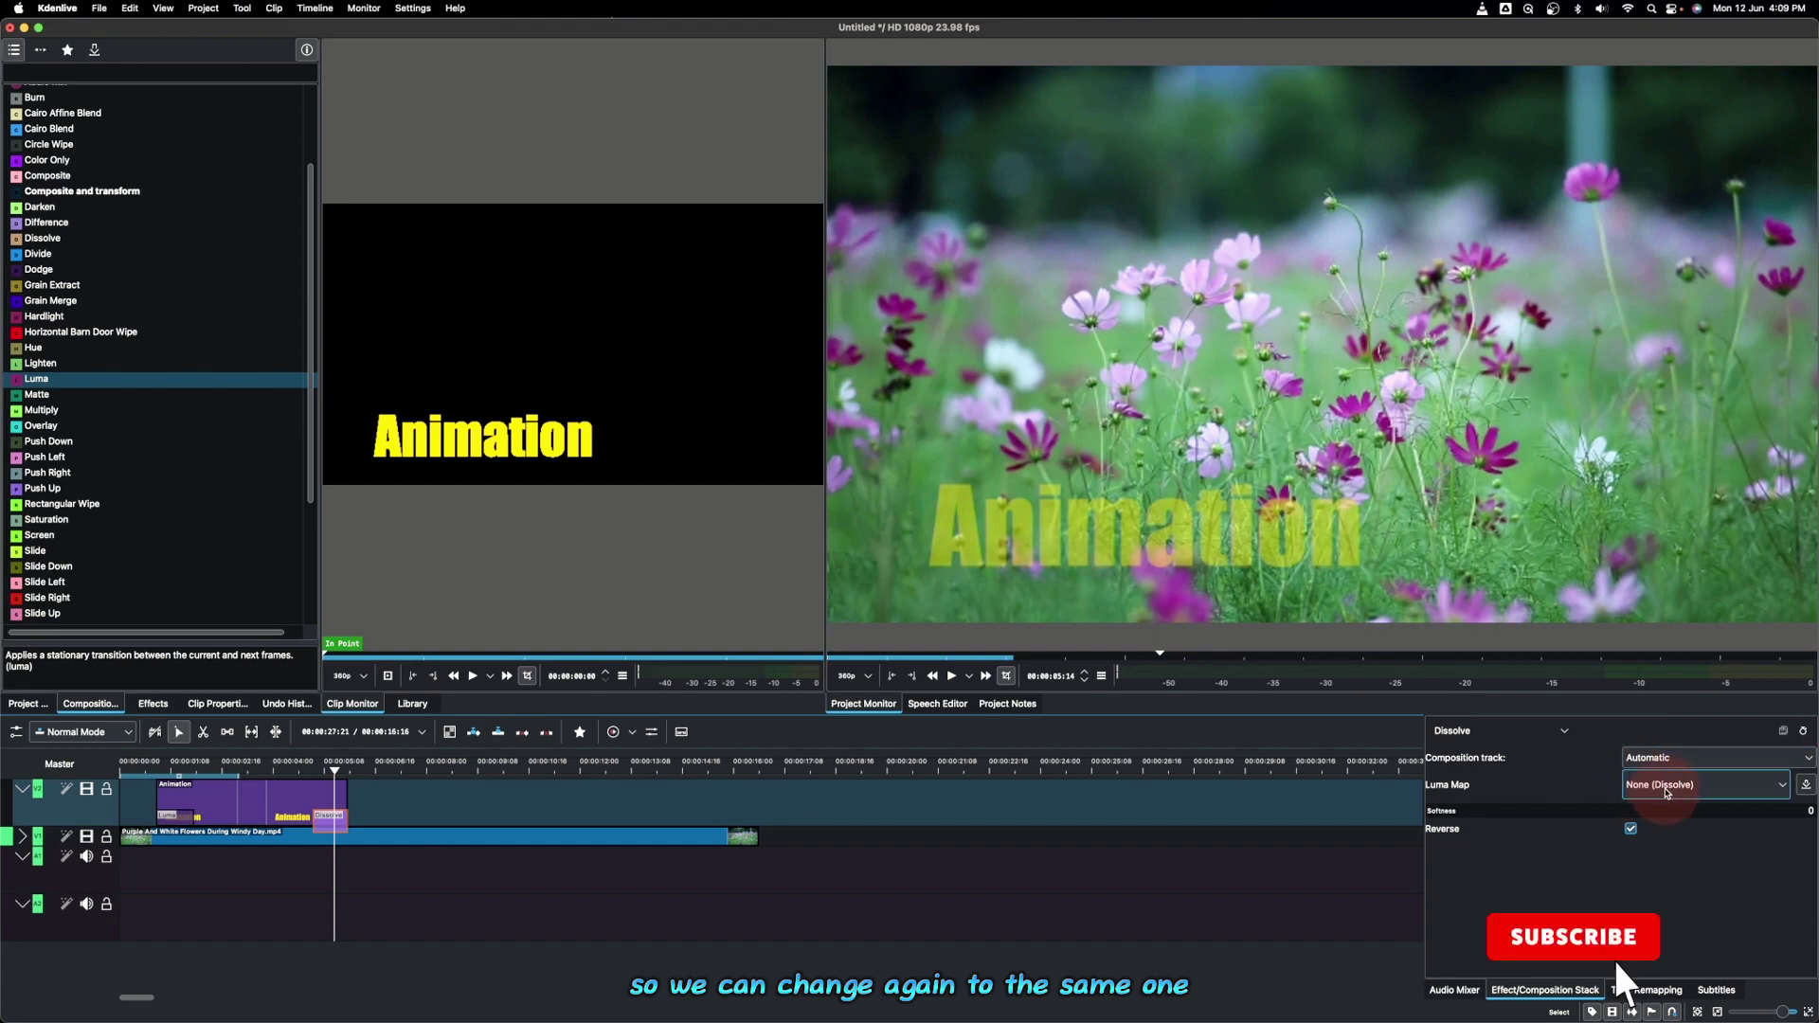
left_click(1695, 784)
left_click(1650, 824)
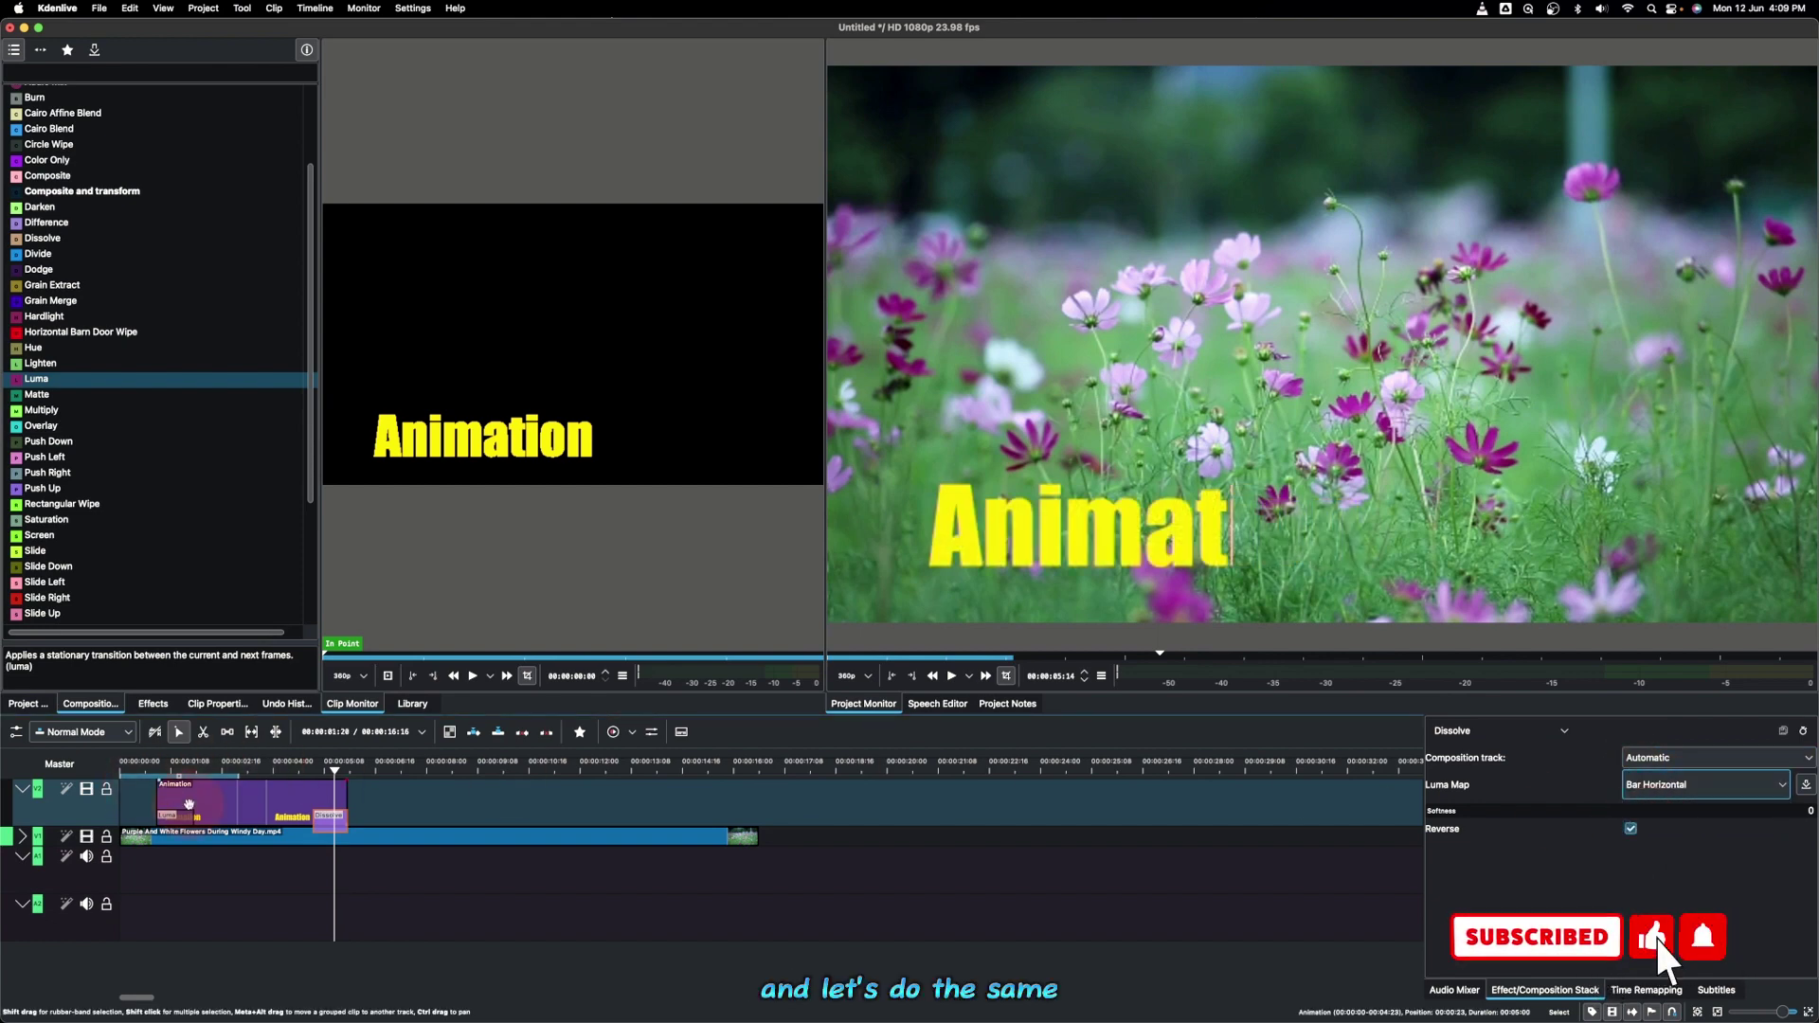
Change the opening Luma composition to Dissolve with a Bar Horizontal luma map
left_click(179, 808)
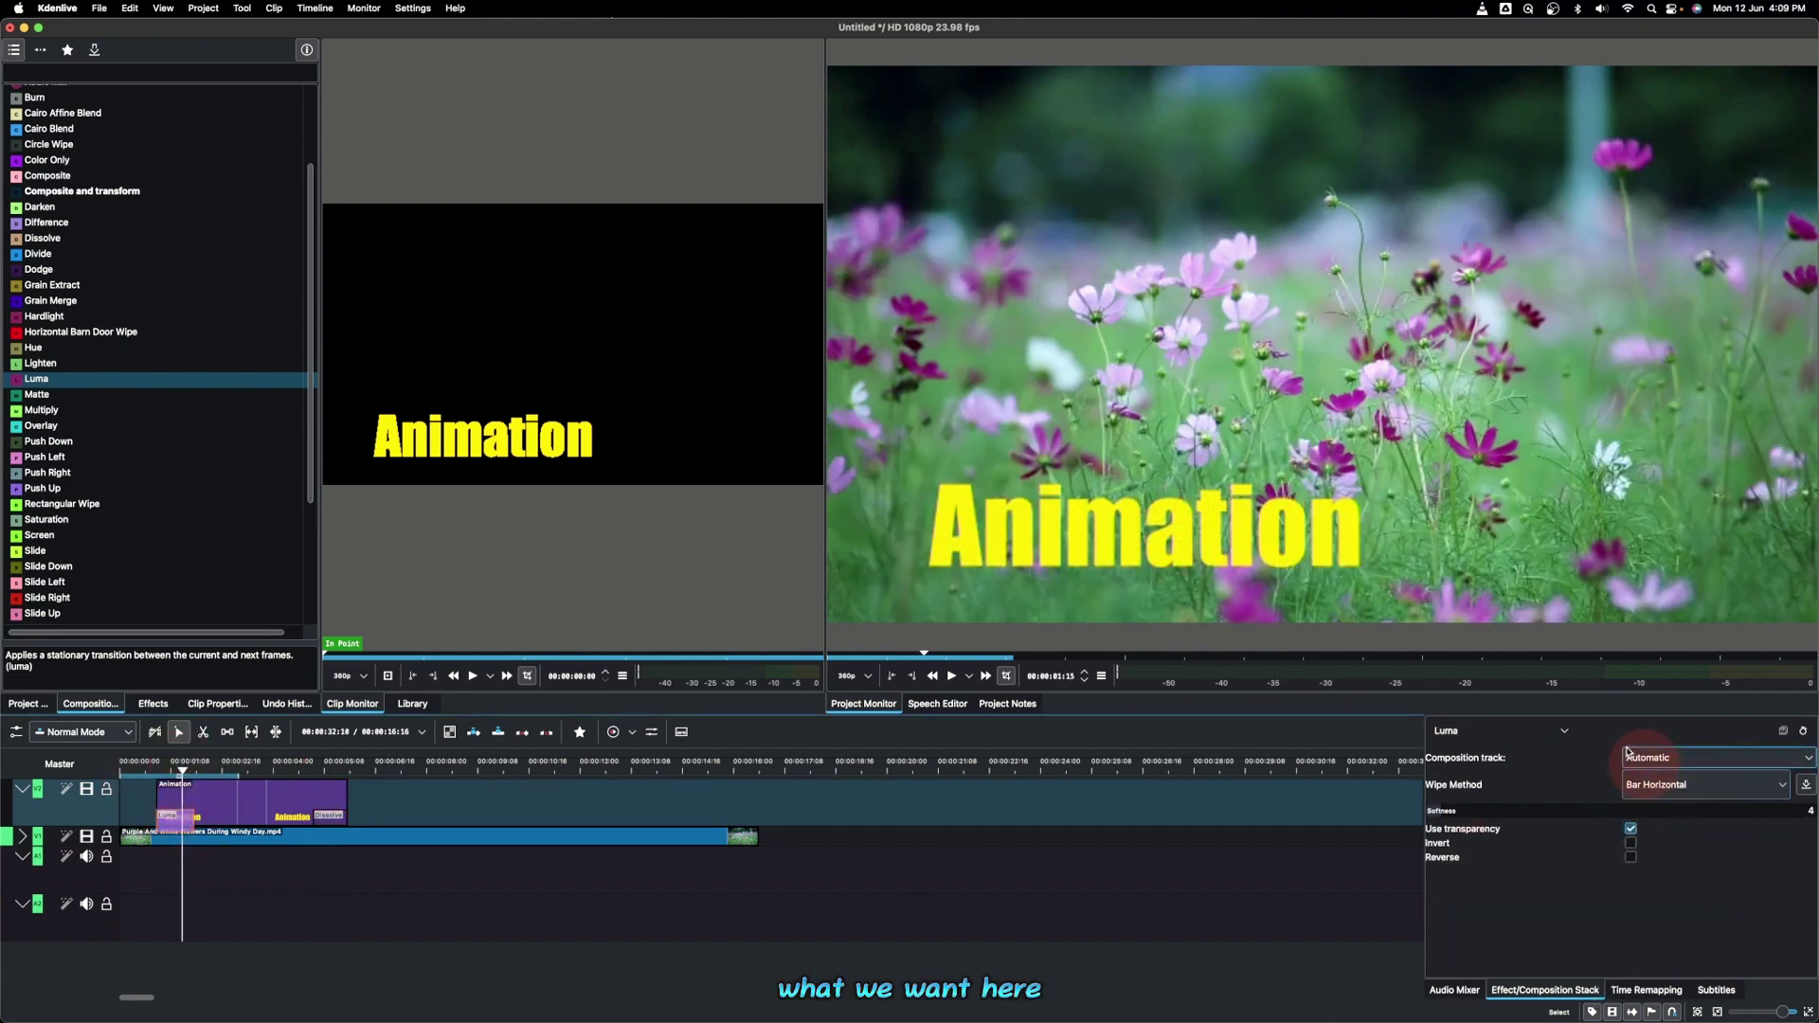
left_click(1558, 731)
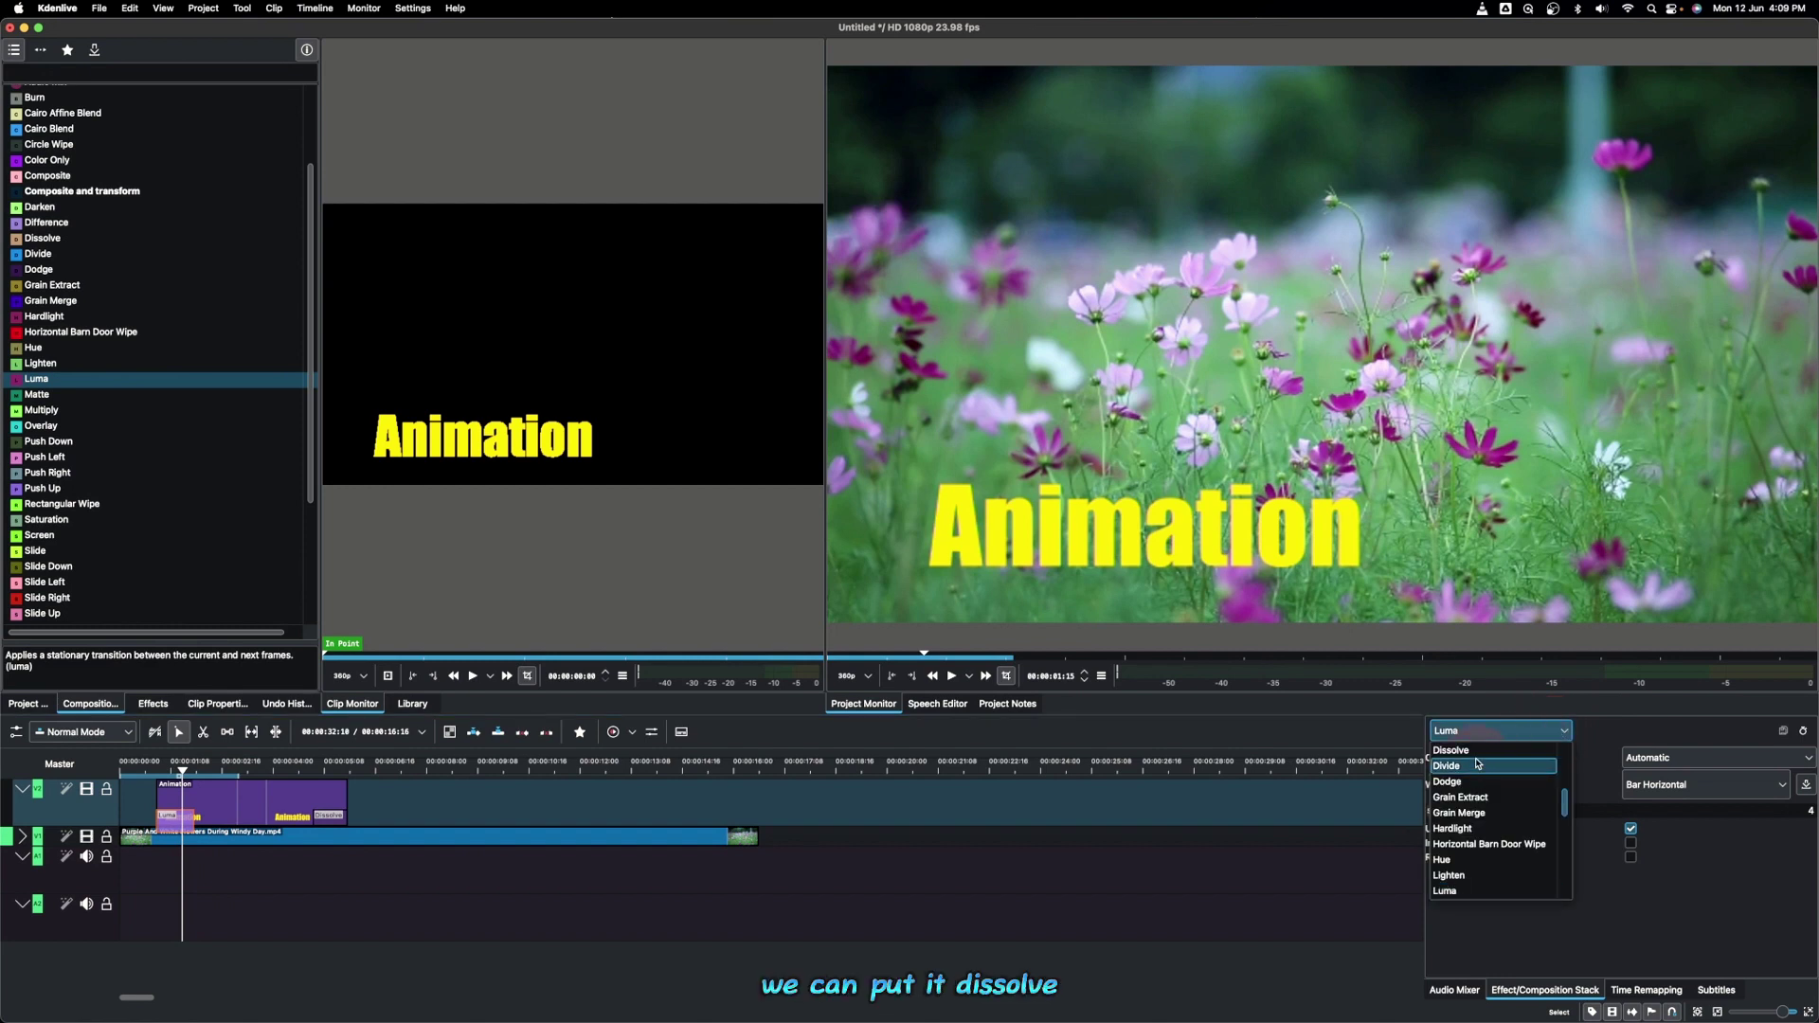
left_click(1477, 755)
left_click(1679, 785)
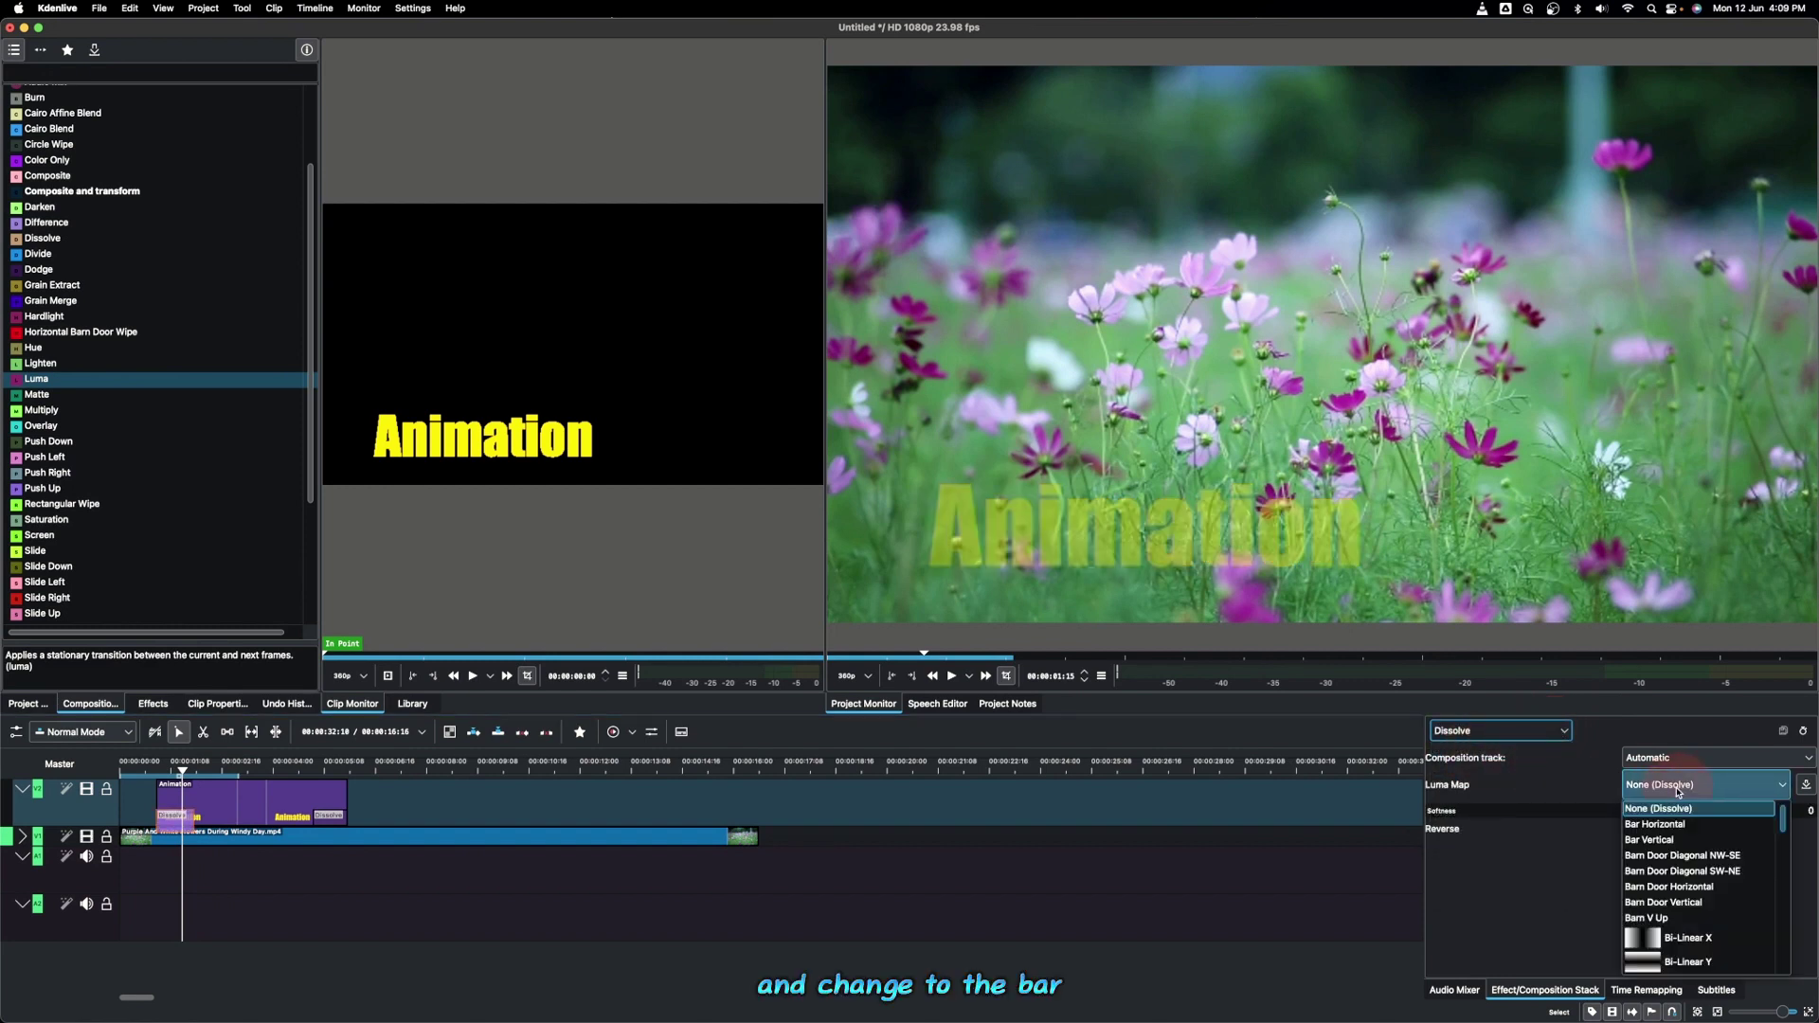
left_click(1661, 825)
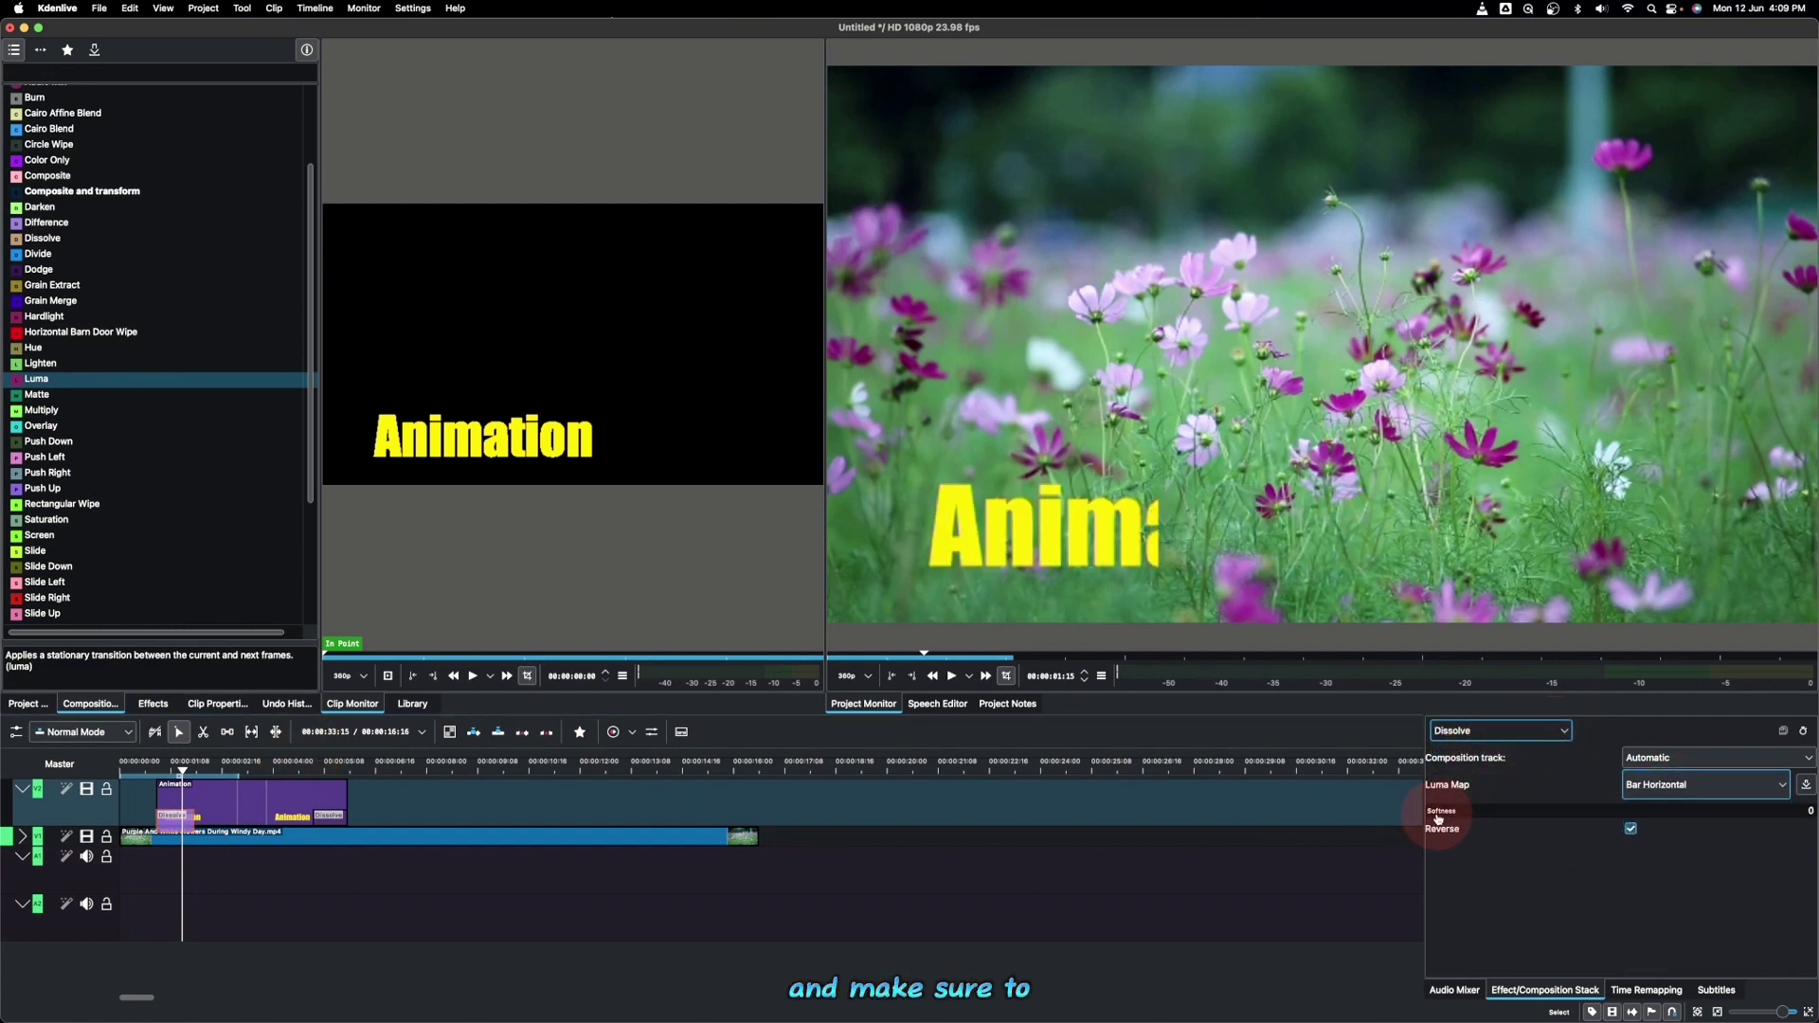